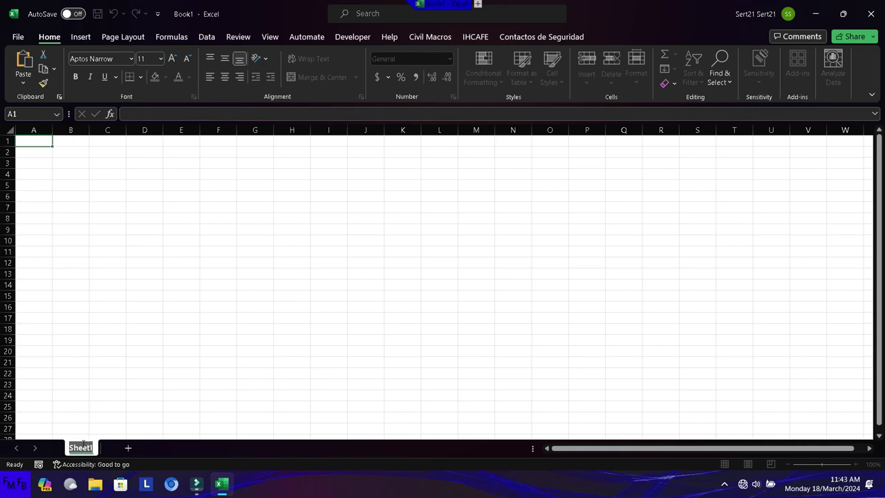
Rename the sheet 'Change Language' and give A1 a list validation offering ES and EN
type("hange Language")
key("Return")
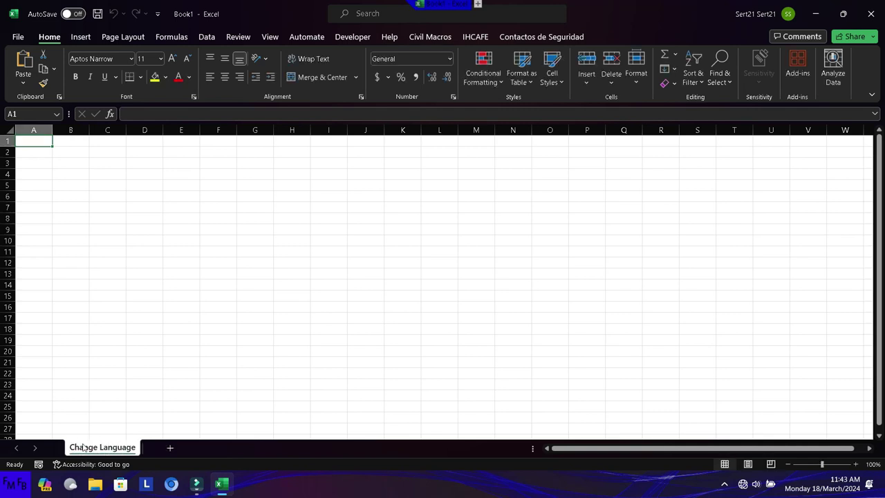
left_click(216, 39)
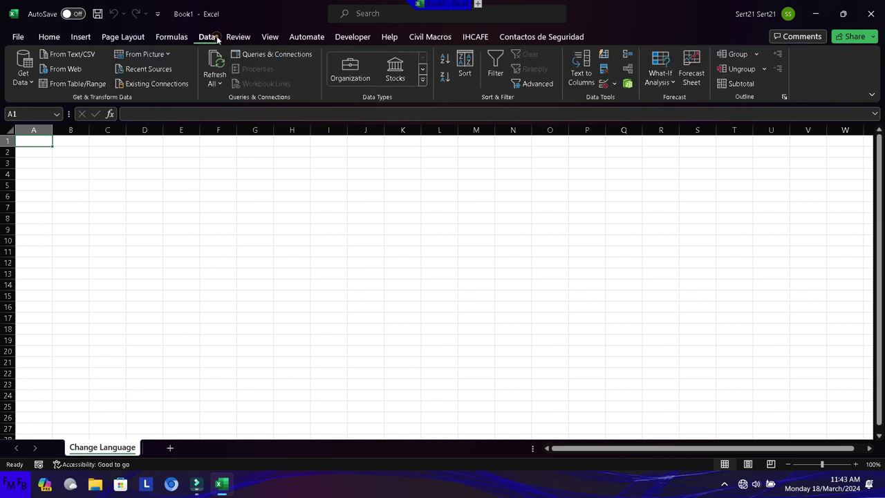
left_click(615, 84)
left_click(636, 99)
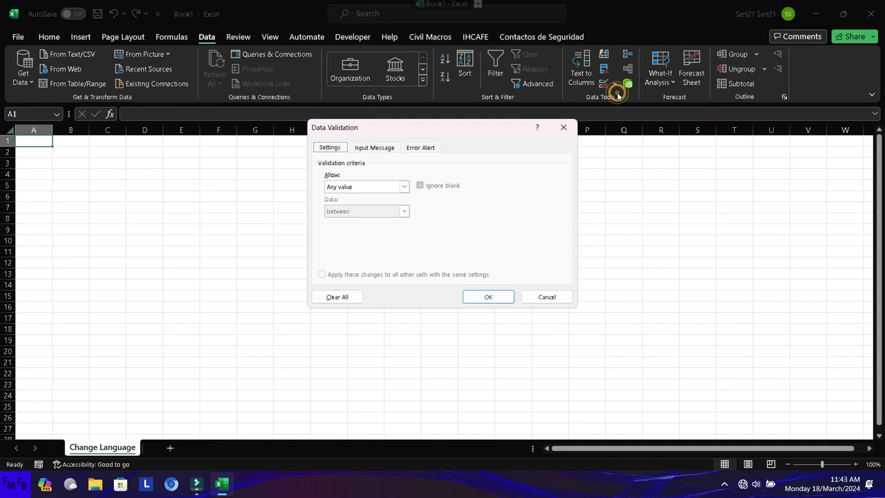
left_click(404, 186)
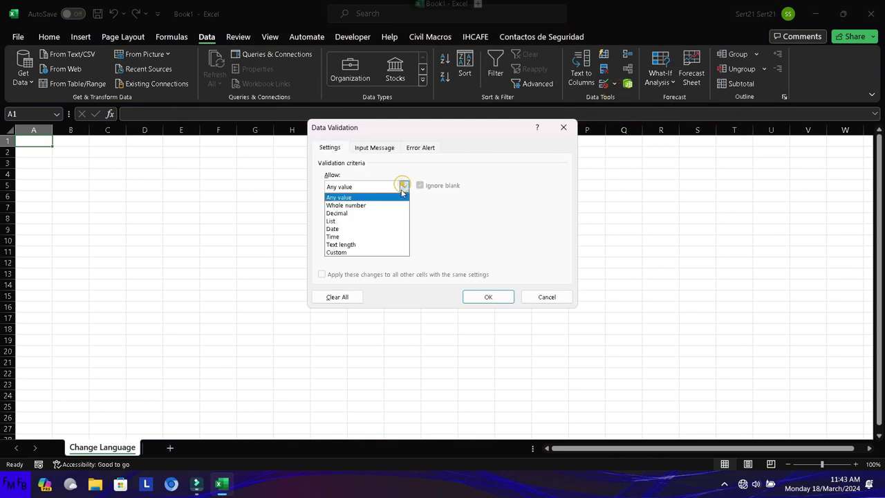
left_click(377, 220)
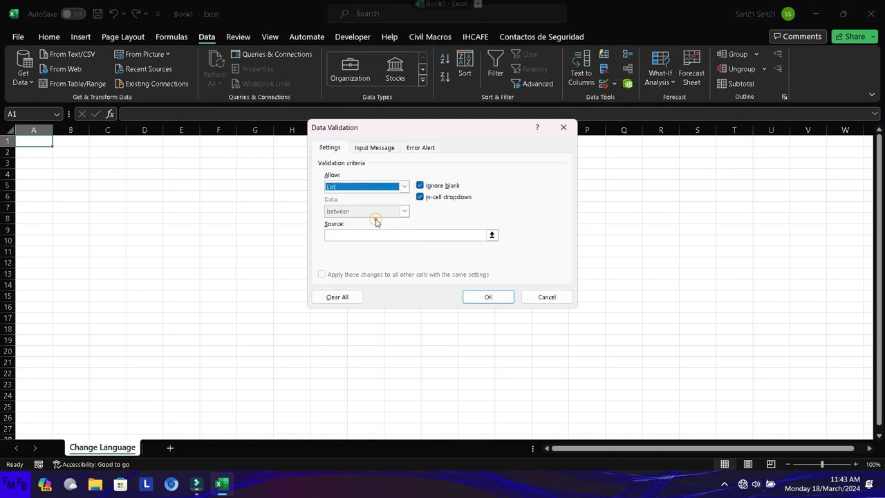
left_click(365, 236)
type("ES,EN")
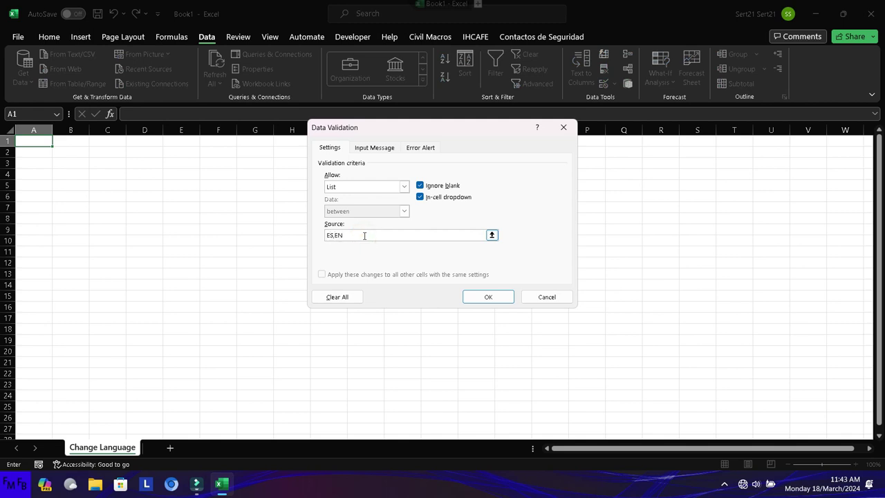
left_click(483, 293)
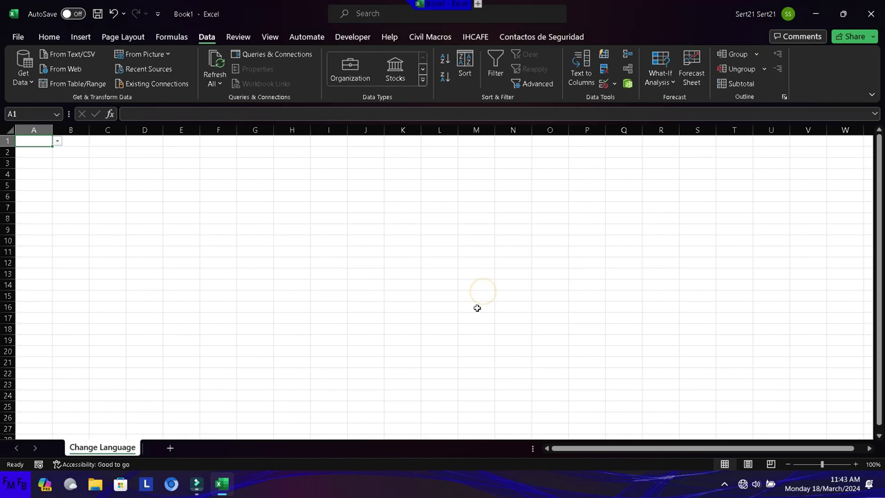
Create three new worksheets one after another, naming them 1, 2 and 3
left_click(170, 448)
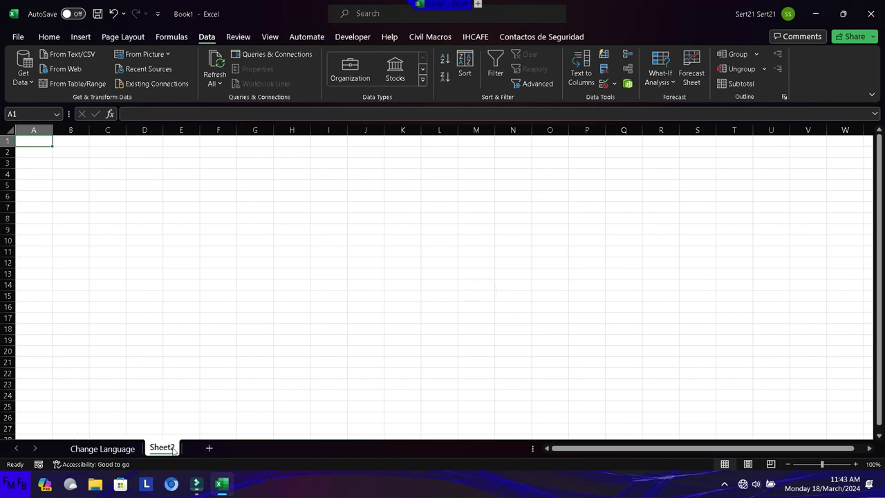
double_click(171, 448)
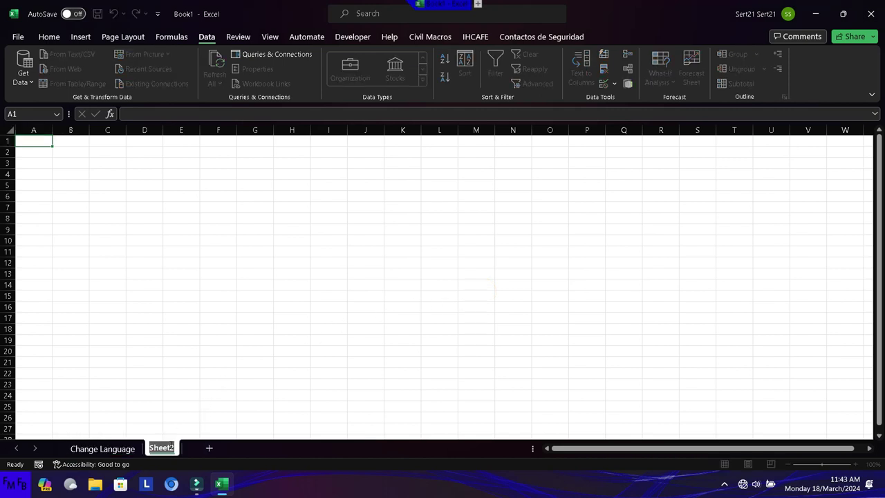
type("1")
key("Return")
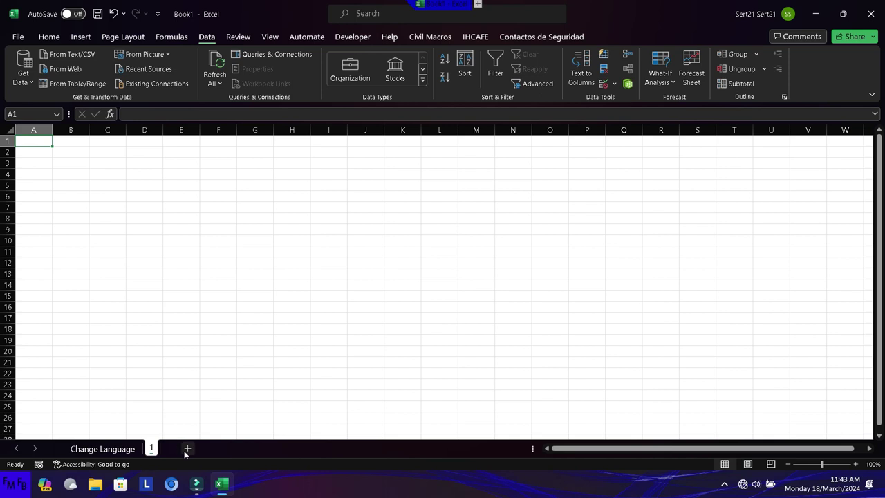
left_click(186, 449)
double_click(182, 449)
type("2")
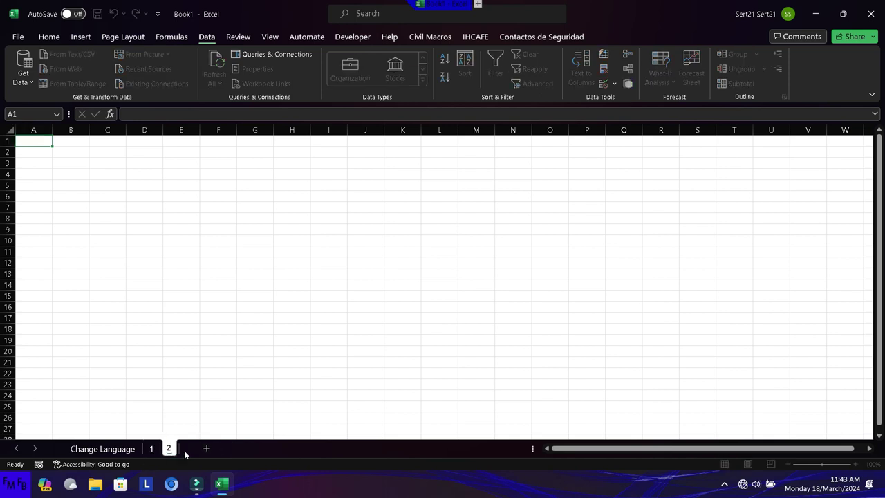
key("Return")
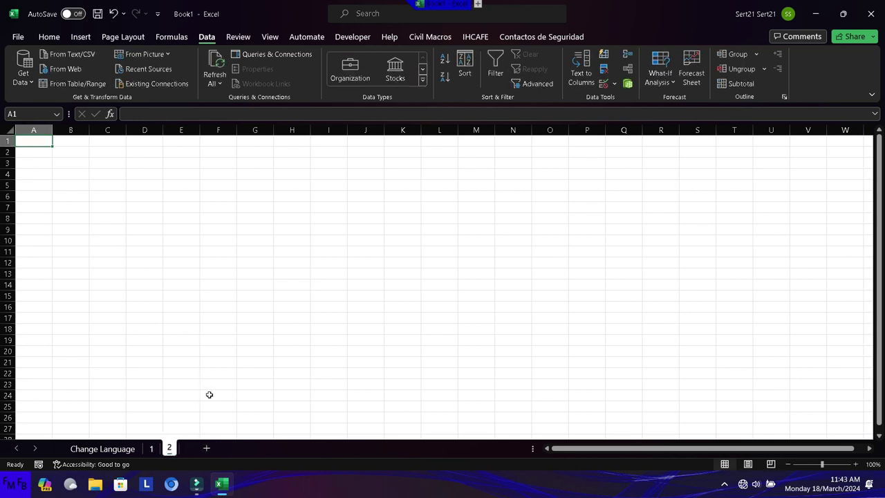
left_click(206, 448)
double_click(199, 448)
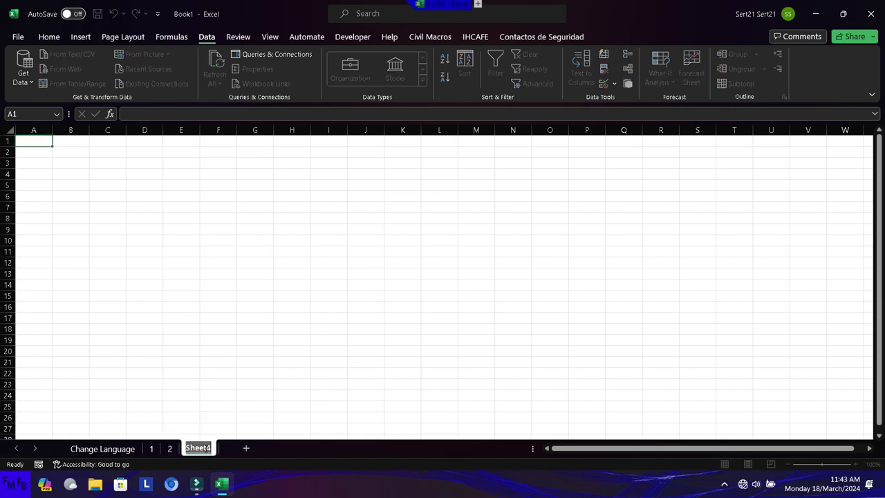
type("3")
key("Return")
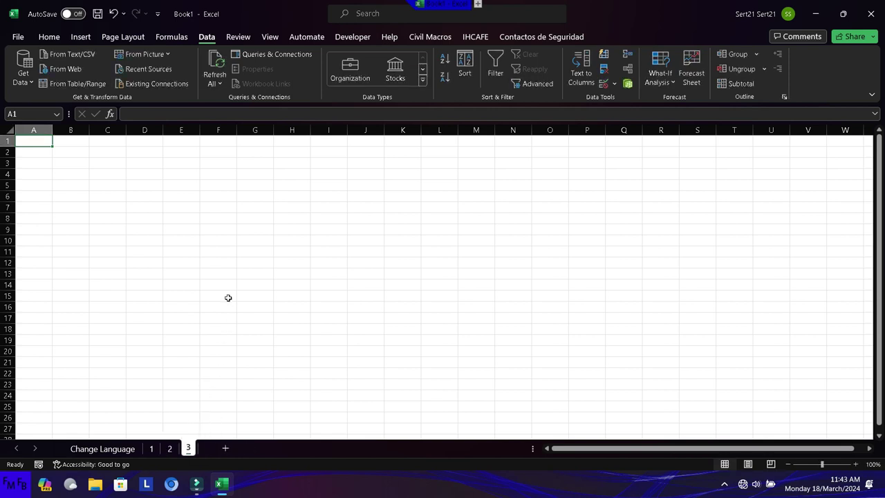
Open the VBA editor, insert a new module into Book1 and declare Sub cambiar
left_click(353, 37)
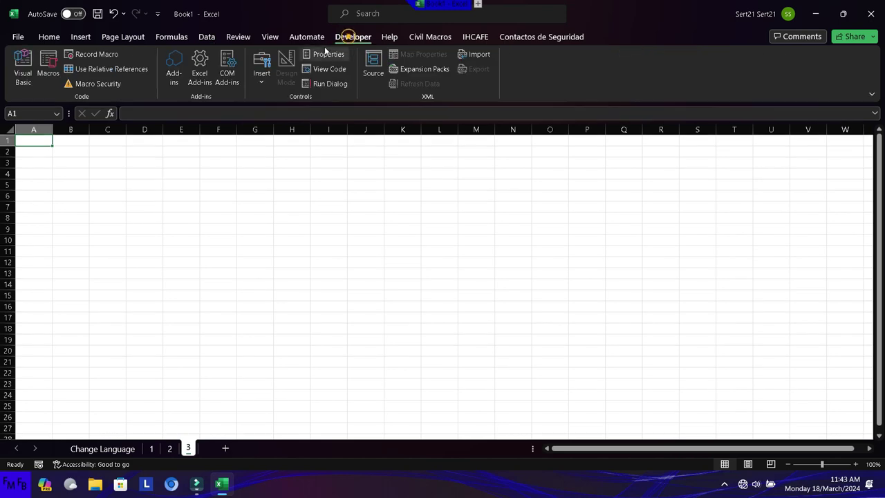
left_click(22, 69)
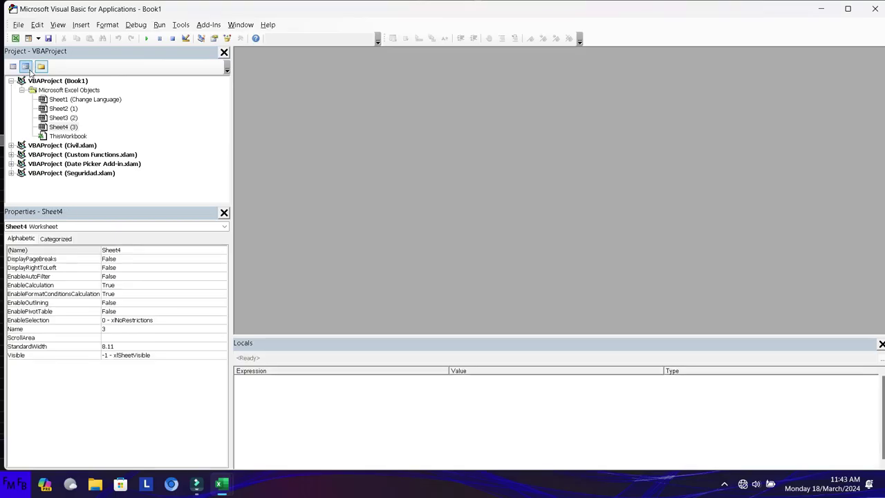
left_click(79, 91)
left_click(80, 26)
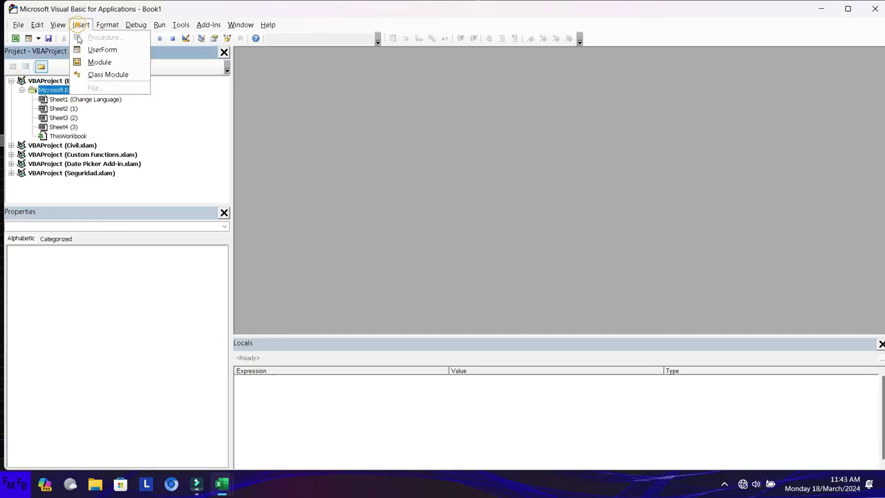
left_click(86, 61)
type("sub cambiar")
key("Return")
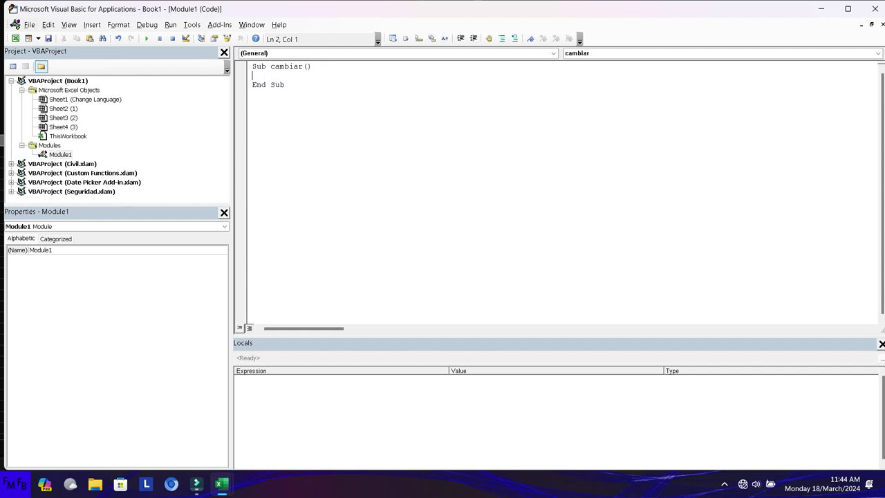
Write the If line testing whether Sheets("Change Language").Range("A1") equals "ES"
type("if thisworkbook.sheets")
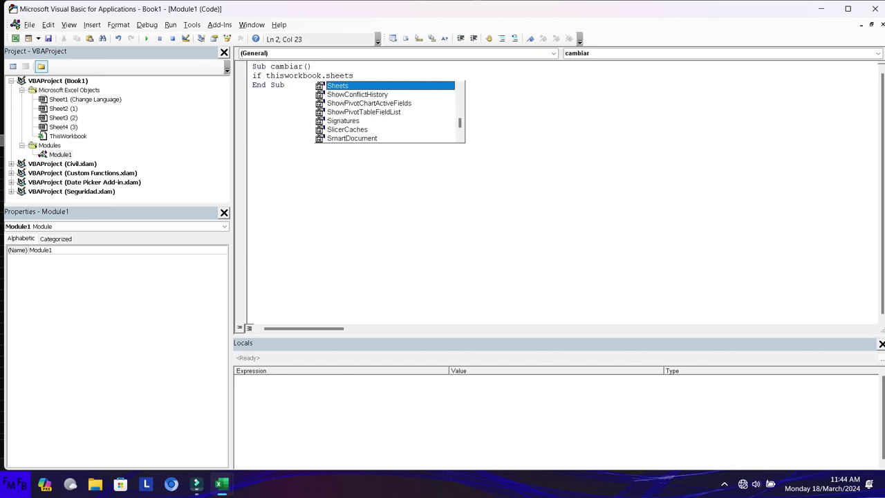
type("()")
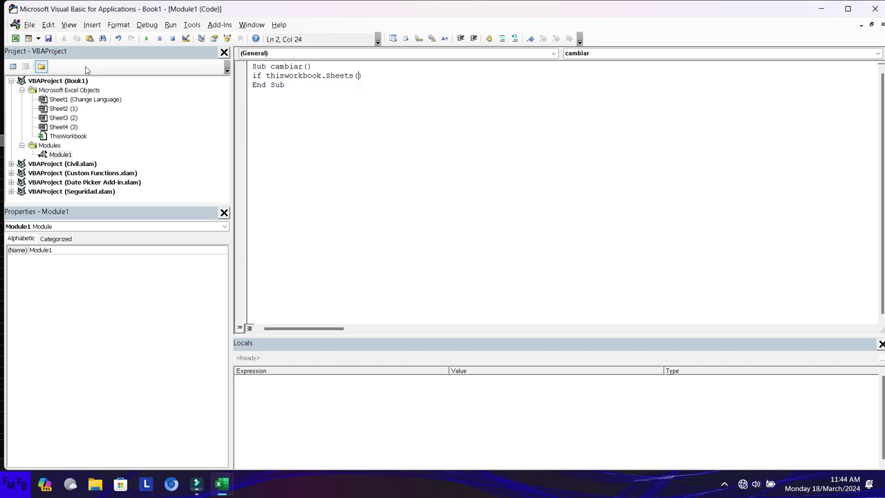
type("\"\"")
type("Change Language")
type("Range()")
type("\"\"")
key("Left")
type("A")
type("1")
type("\")=\"")
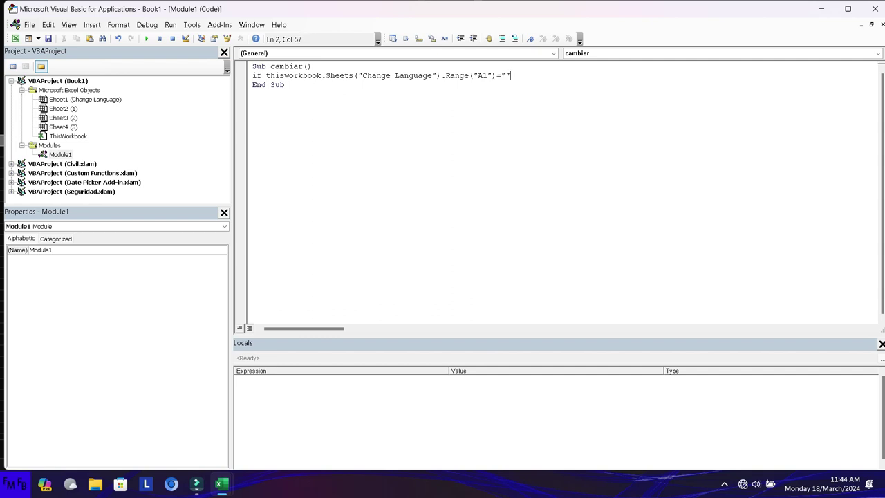
type("ES\" then")
key("Return")
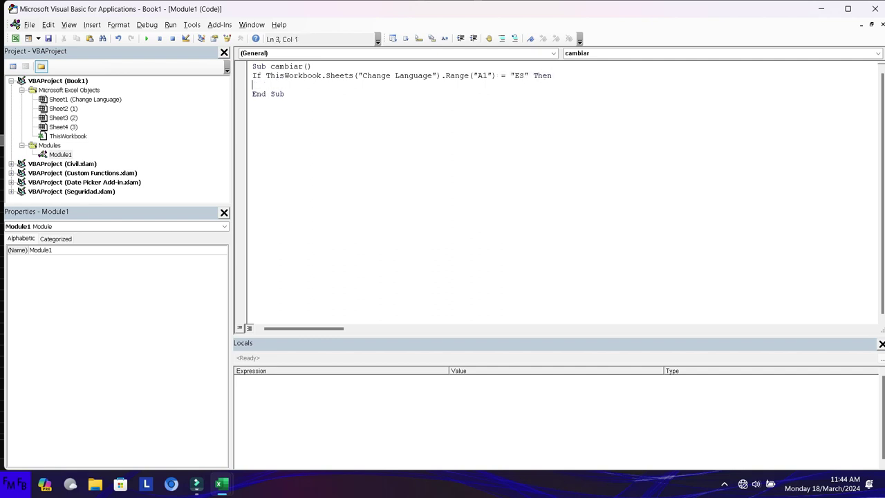
key("Return")
Add an ElseIf branch testing the same A1 cell for "EN", closed with End If
type("else")
key("Up")
key("ctrl+shift+Right")
key("ctrl+shift+Right")
key("ctrl+shift+Right")
key("ctrl+shift+Right")
key("ctrl+shift+Right")
key("ctrl+shift+Right")
key("ctrl+shift+Right")
key("ctrl+shift+Right")
key("ctrl+shift+Right")
key("ctrl+shift+Right")
key("ctrl+shift+Right")
key("ctrl+shift+Right")
key("ctrl+c")
left_click(271, 94)
type("if")
key("ctrl+v")
type("N")
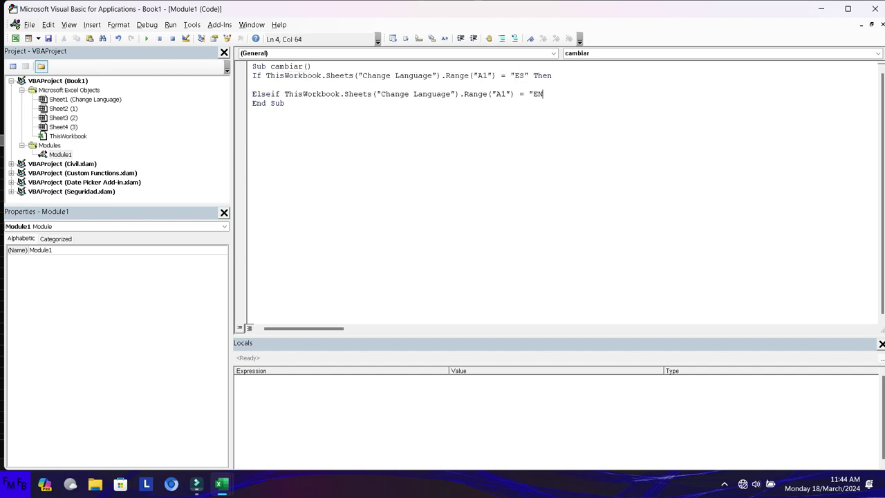
type("\" then")
key("Return")
key("Return")
type("endif")
key("Up")
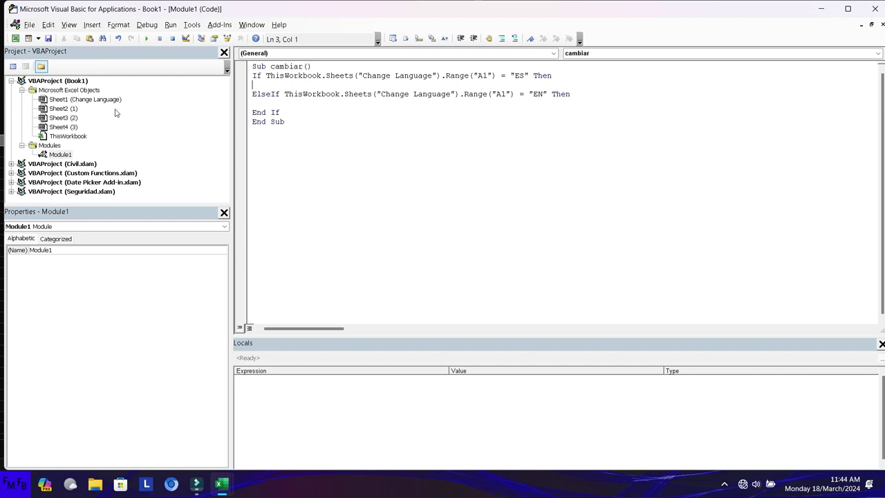
double_click(68, 136)
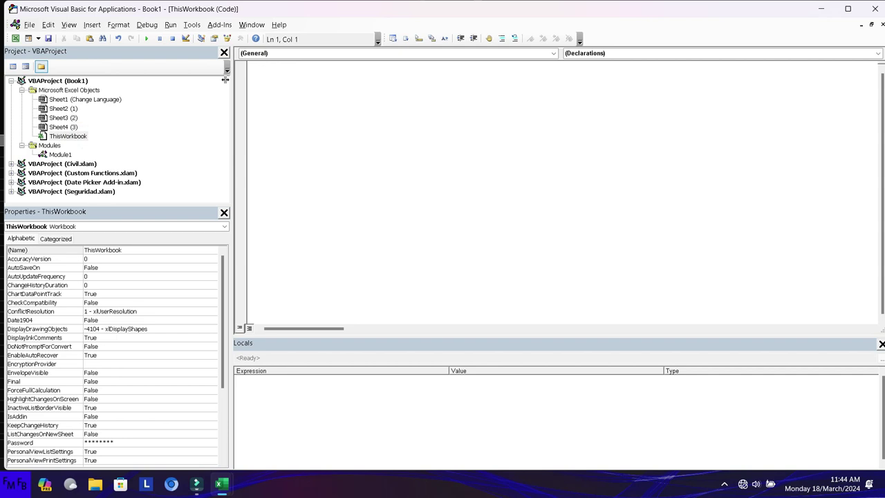
Create a Worksheet_Change event handler in the Change Language sheet's code
double_click(116, 102)
left_click(268, 55)
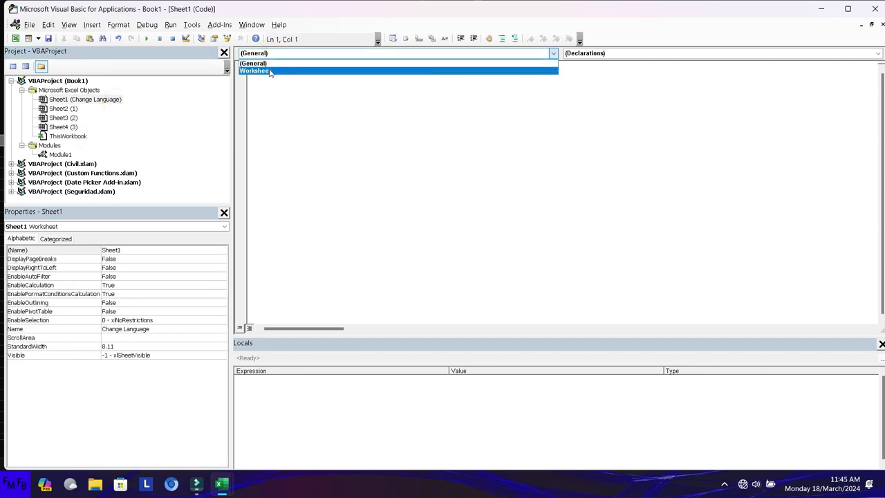
left_click(279, 72)
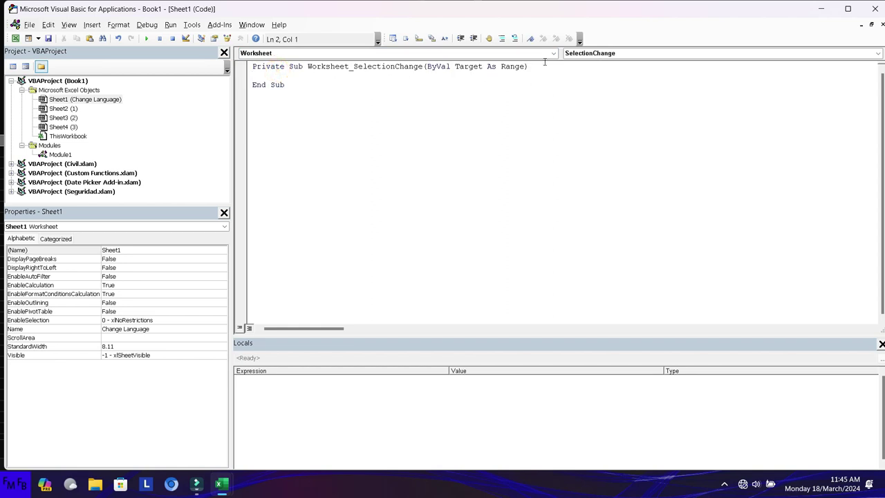
left_click(586, 55)
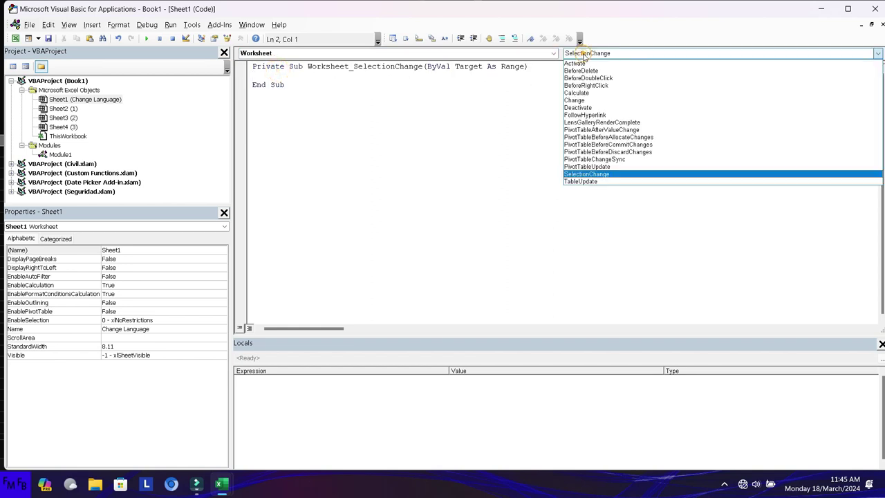
left_click(581, 101)
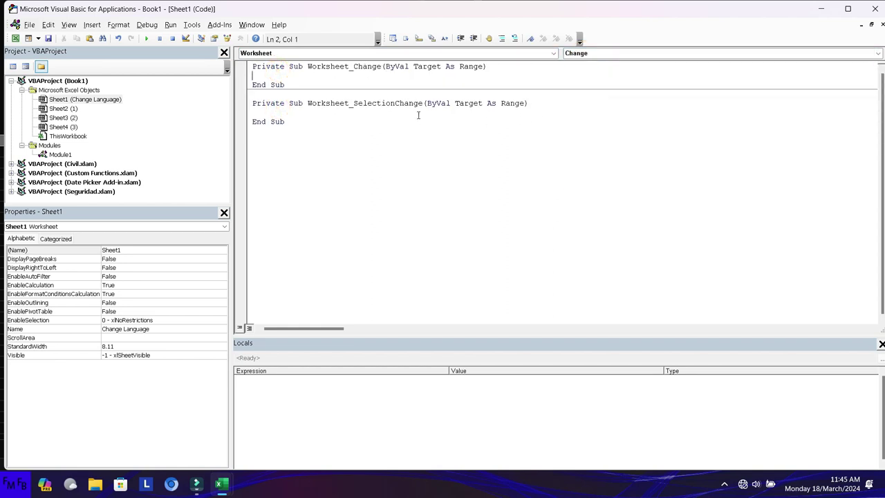
left_click(393, 80)
left_click(392, 75)
Make the handler call module1.cambiar when Target is column 1, row 1
type("if target.")
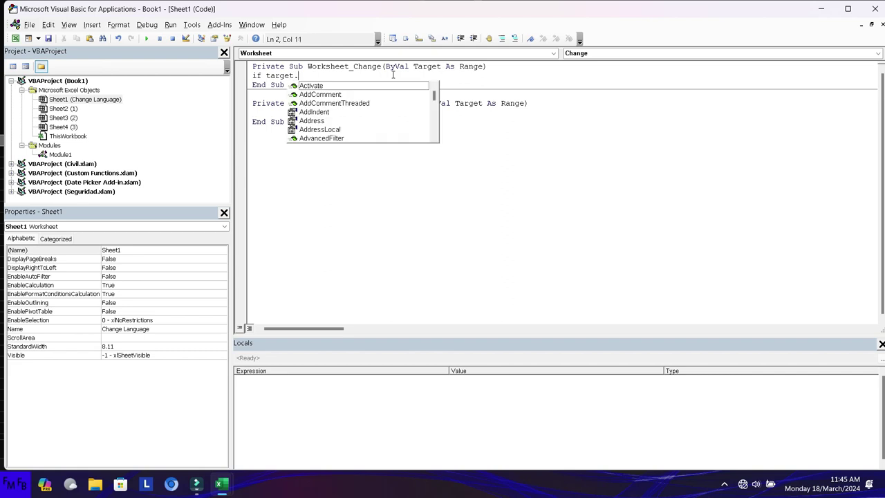
type("address")
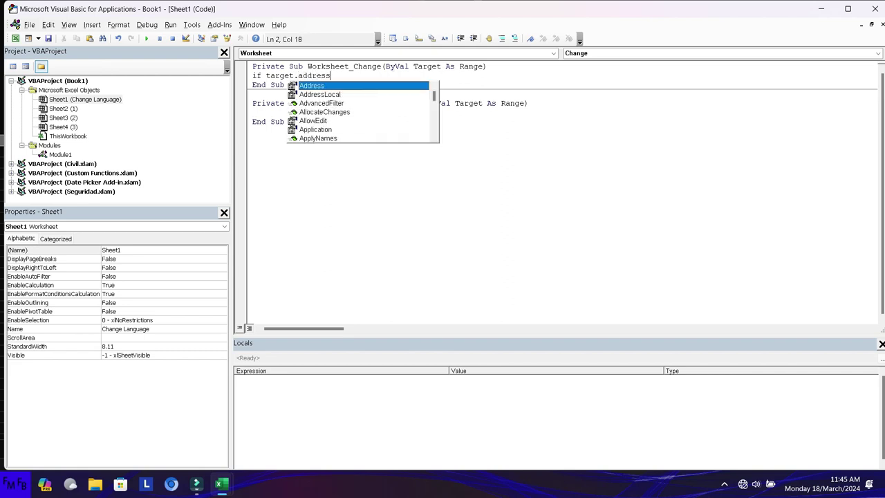
key("ctrl+shift+Left")
type("col")
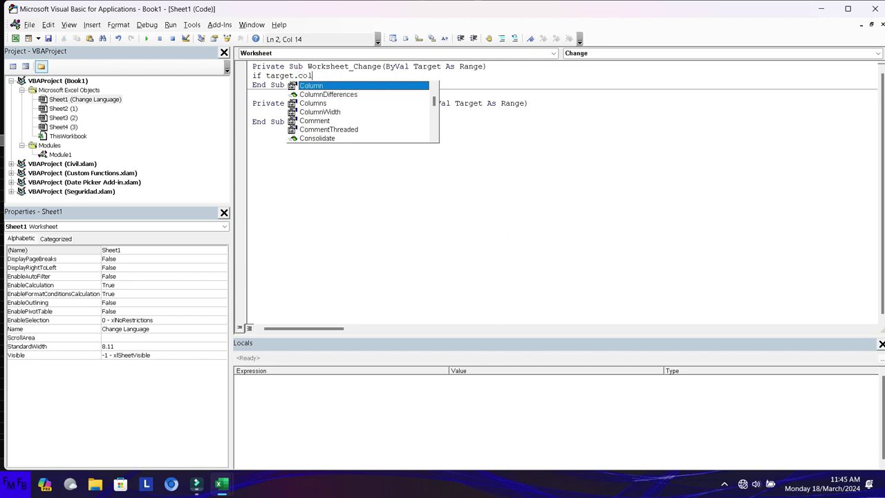
type("=1 and target.ro")
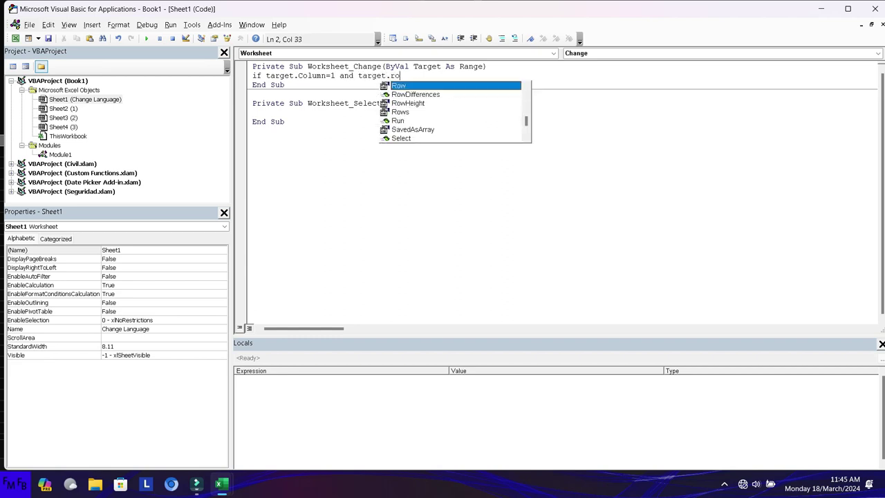
type("=")
type("then")
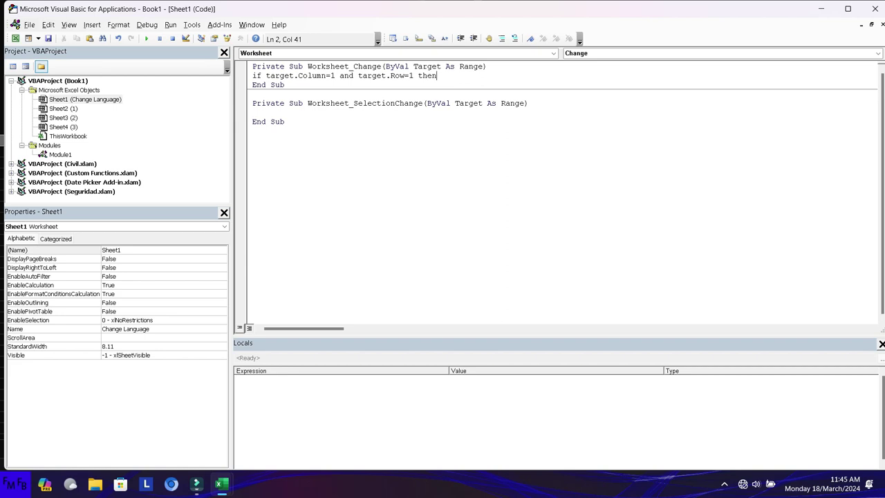
key("Return")
key("Return")
type("end if")
key("Up")
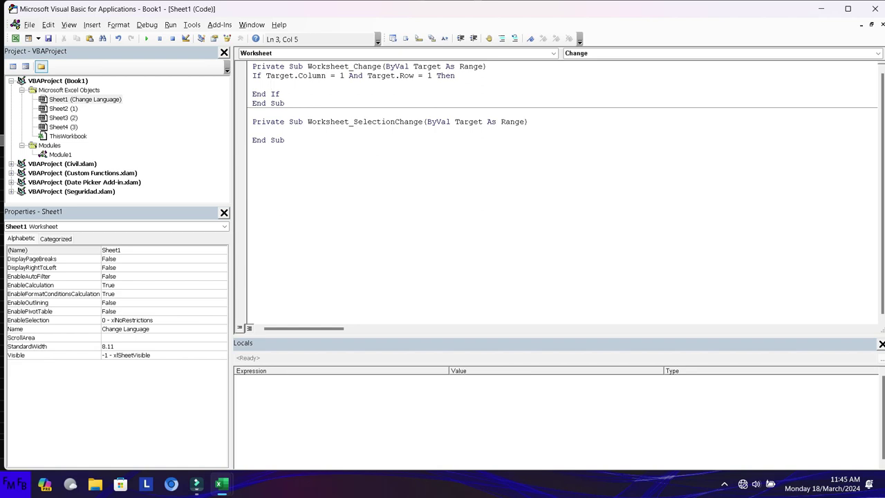
type("call module1")
type(".c")
key("Tab")
double_click(69, 155)
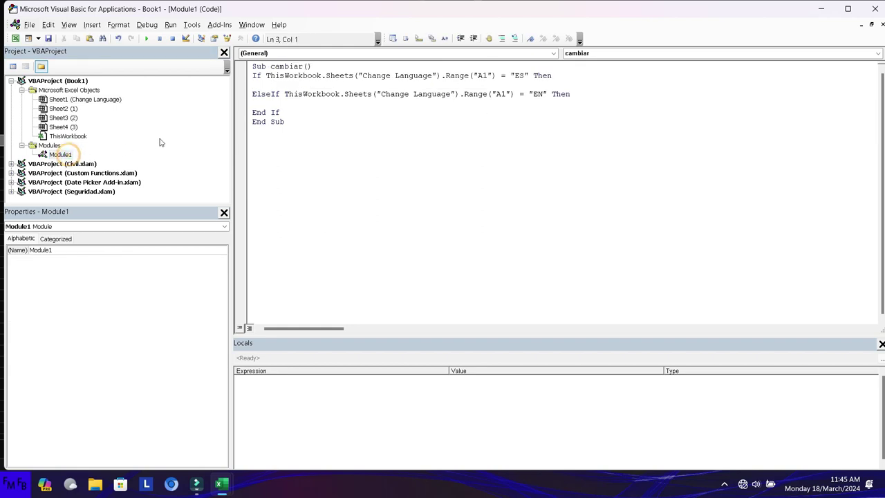
In cambiar's ES branch, start the line ThisWorkbook.Sheets("1").Shapes("") using the copied sheet reference
left_click(276, 81)
key("ctrl+shift+Right")
key("ctrl+shift+Right")
key("ctrl+shift+Right")
key("ctrl+shift+Right")
key("ctrl+shift+Right")
key("ctrl+shift+Right")
key("ctrl+shift+Left")
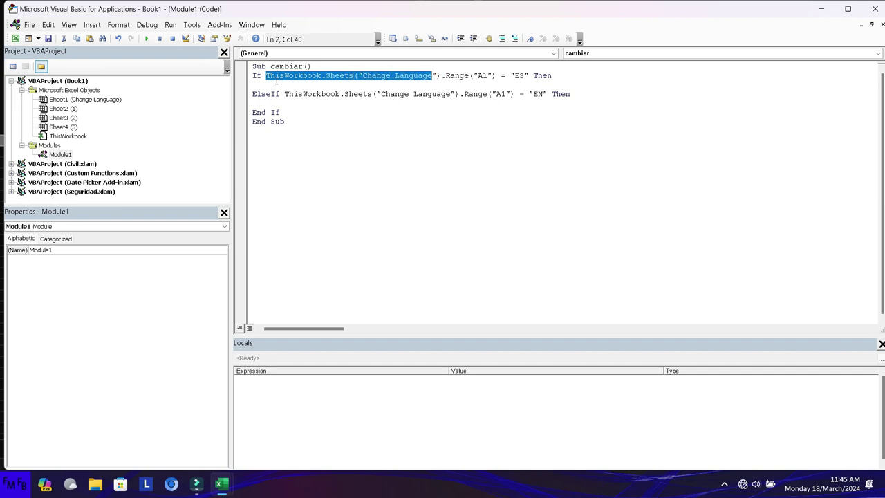
key("ctrl+shift+Left")
key("ctrl+shift+Left")
key("ctrl+c")
key("Down")
key("ctrl+v")
type("\")")
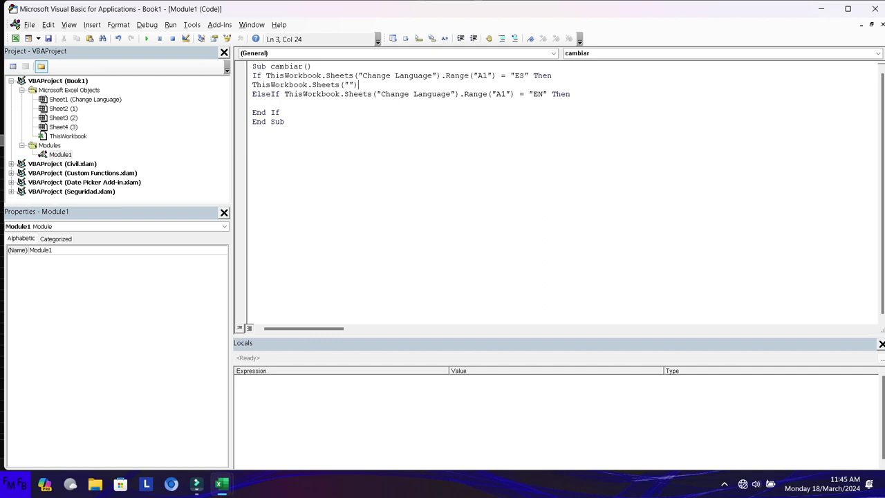
type("1")
key("Right")
type("hapes()")
type("\"\"")
key("Left")
key("alt+Tab")
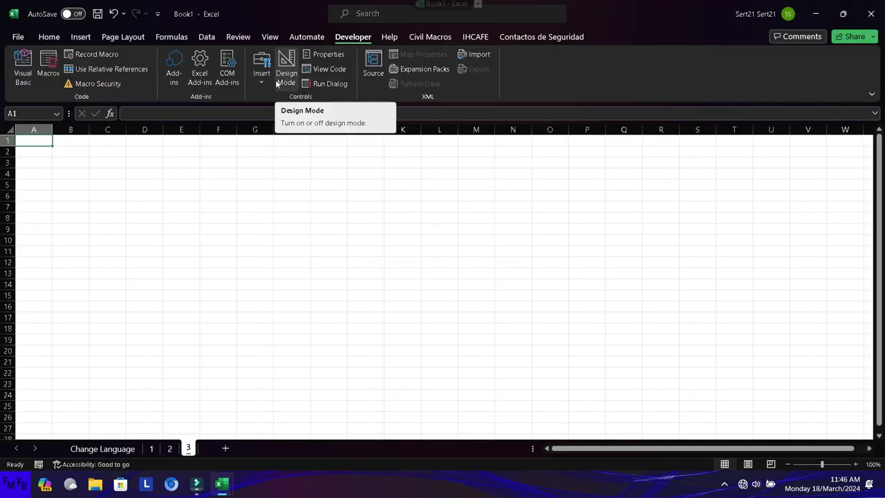
Draw a rounded rectangle over C2–G5 on sheet 1 and label it 1
left_click(153, 449)
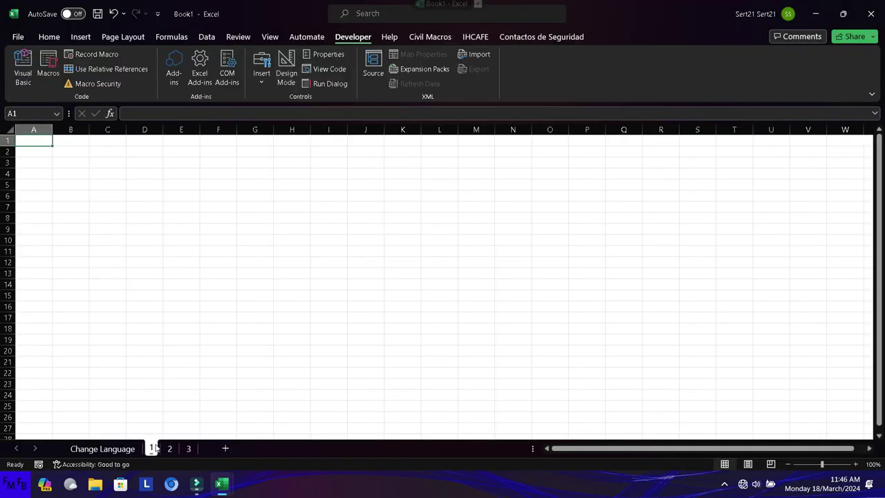
left_click(81, 38)
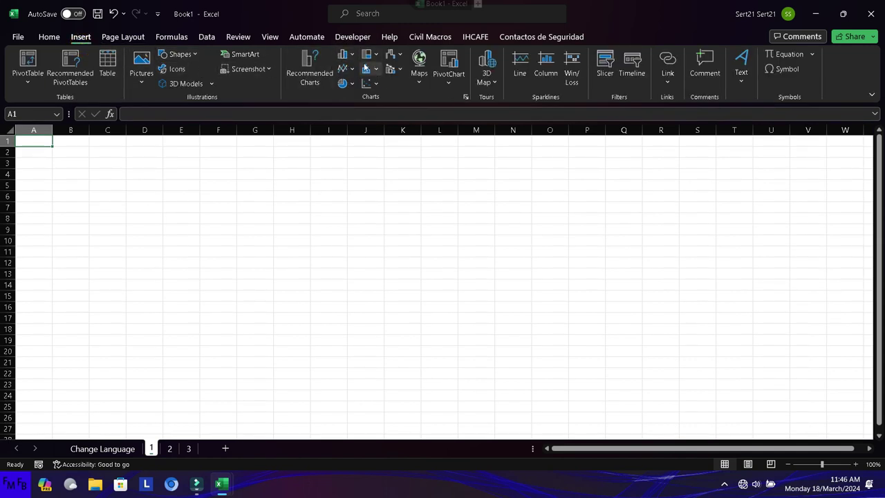
left_click(200, 55)
left_click(220, 89)
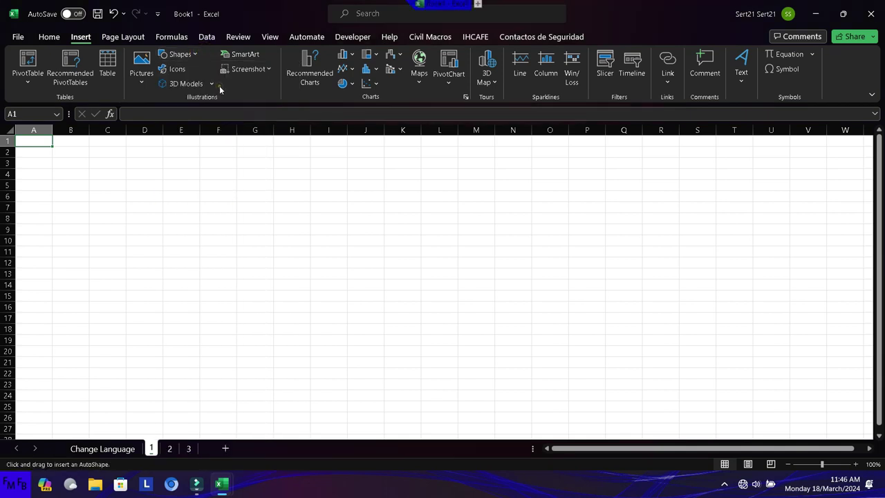
left_click_drag(91, 149, 264, 188)
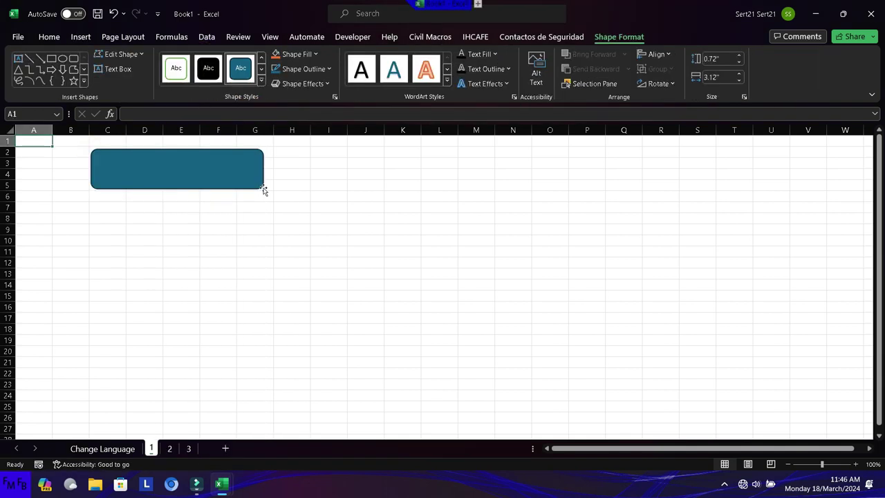
type("1")
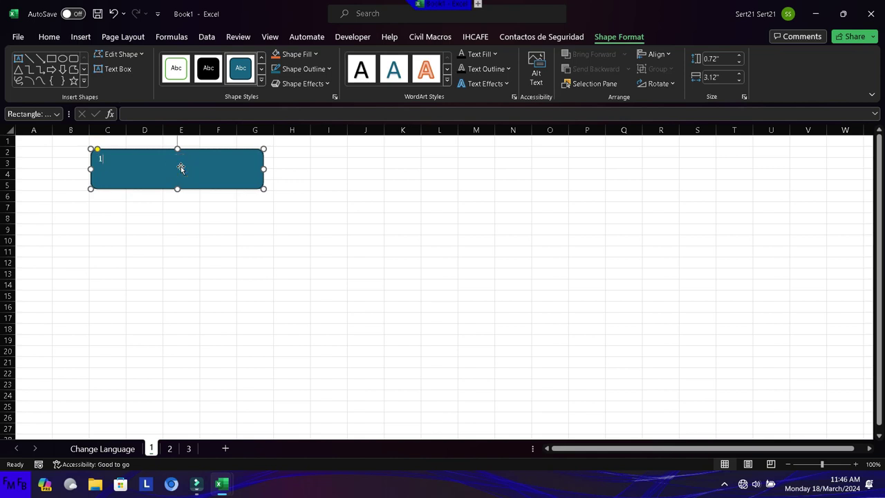
left_click(173, 215)
Draw a rounded rectangle from B1 to G5 on sheet 2 and label it 2
left_click(169, 449)
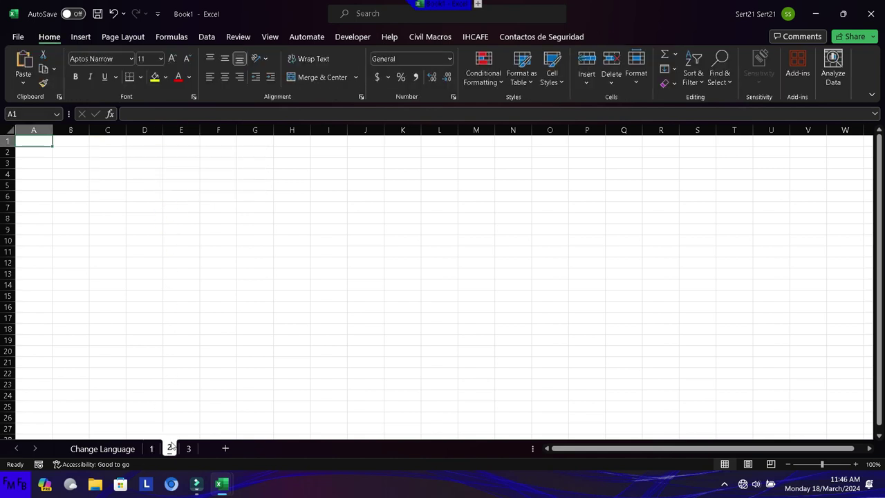
left_click(81, 37)
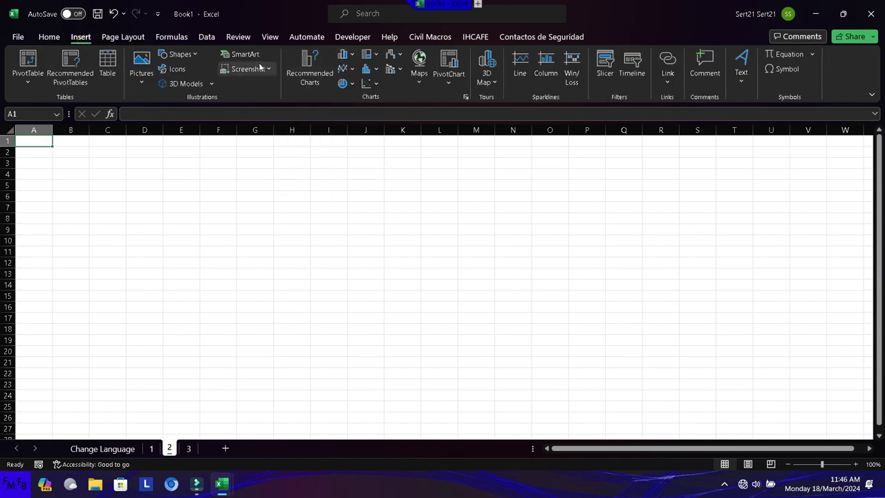
left_click(196, 60)
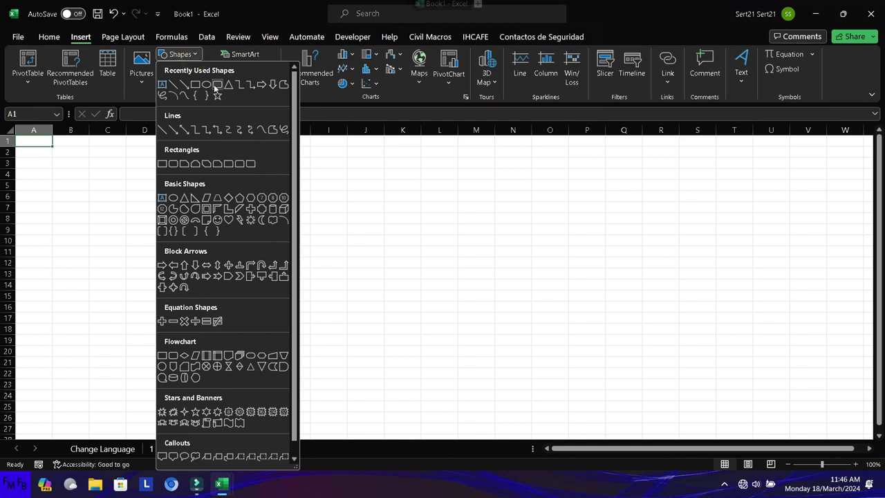
left_click(213, 84)
left_click_drag(85, 143, 251, 184)
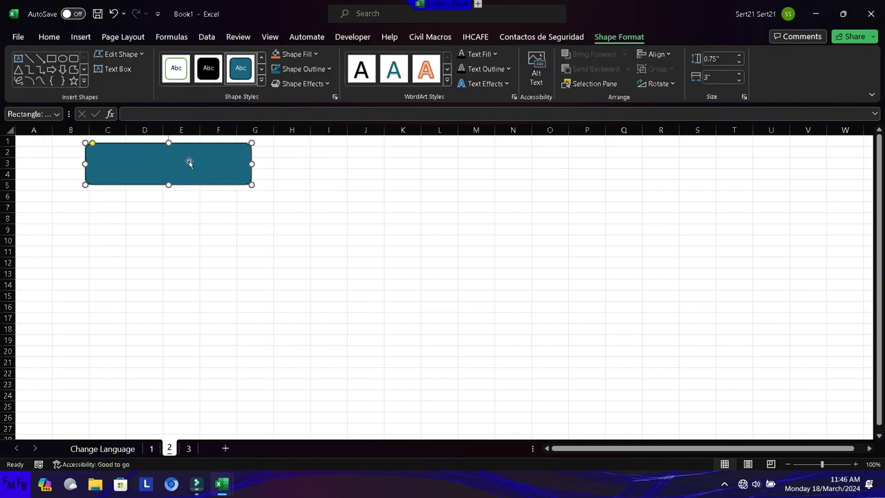
type("2")
left_click(164, 215)
Draw a rounded rectangle near B2 on sheet 3
left_click(153, 446)
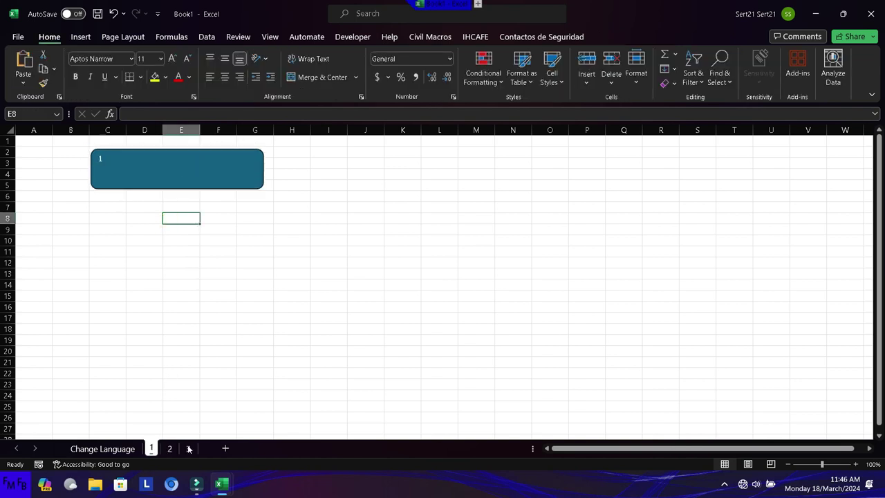
left_click(189, 448)
left_click(81, 37)
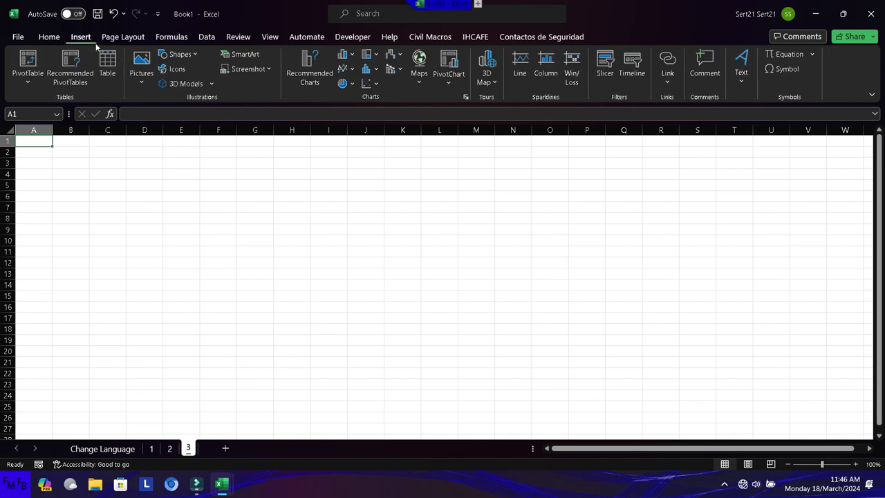
left_click(181, 55)
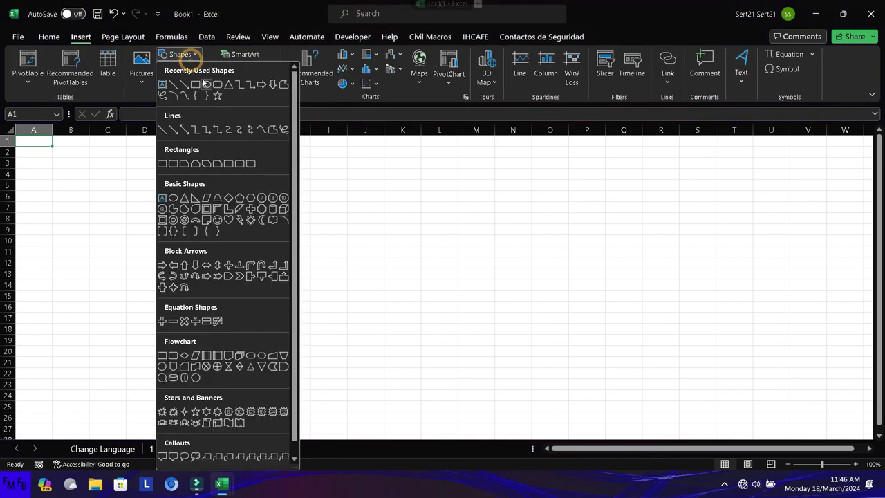
left_click(206, 84)
mouse_move(85, 155)
left_mouse_down()
mouse_move(174, 197)
mouse_move(238, 212)
left_mouse_up()
Label the sheet 3 rectangle 3 and check its name in the Name Box
type("3")
left_click(61, 182)
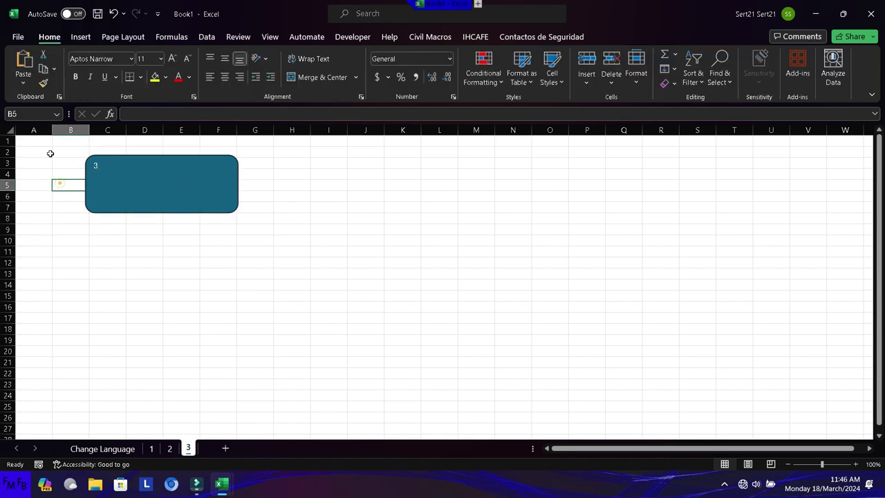
left_click(107, 164)
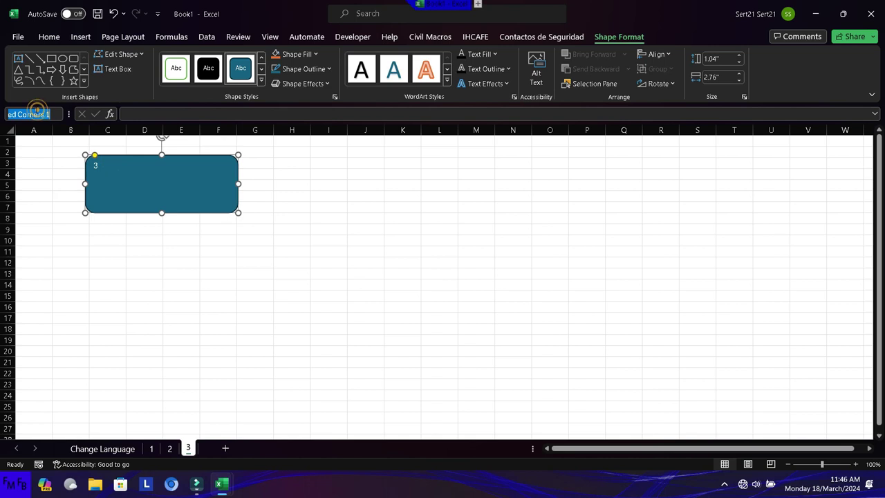
left_click(27, 114)
key("Escape")
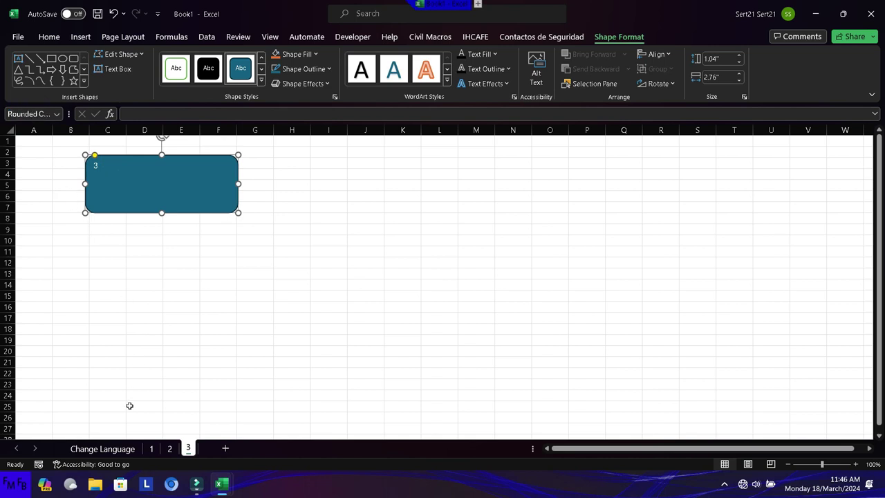
Remove the 'Rectangle: ' prefix from the sheet 2 rounded rectangle's name
left_click(169, 449)
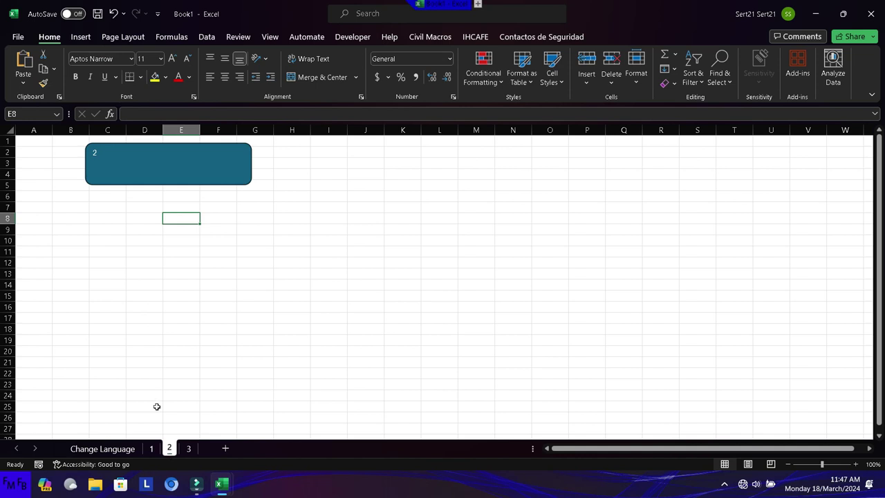
left_click(90, 155)
left_click(24, 114)
key("shift+Home")
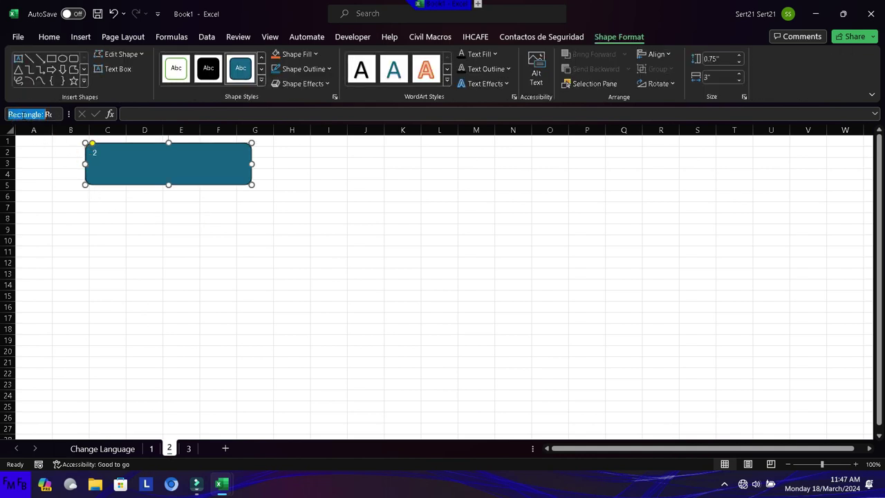
key("Delete")
key("Return")
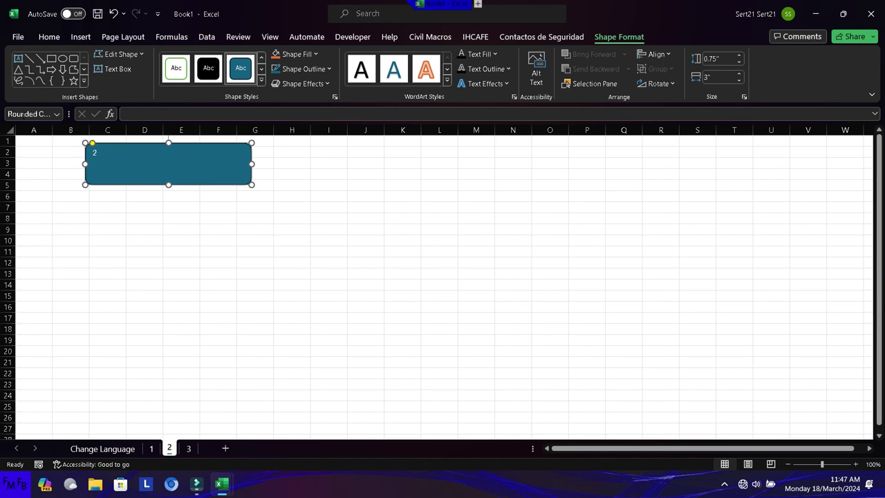
Take the sheet 1 shape name Rounded Corners 1 without its 'Rectangle: ' prefix
left_click(152, 448)
left_click(114, 182)
left_click(28, 115)
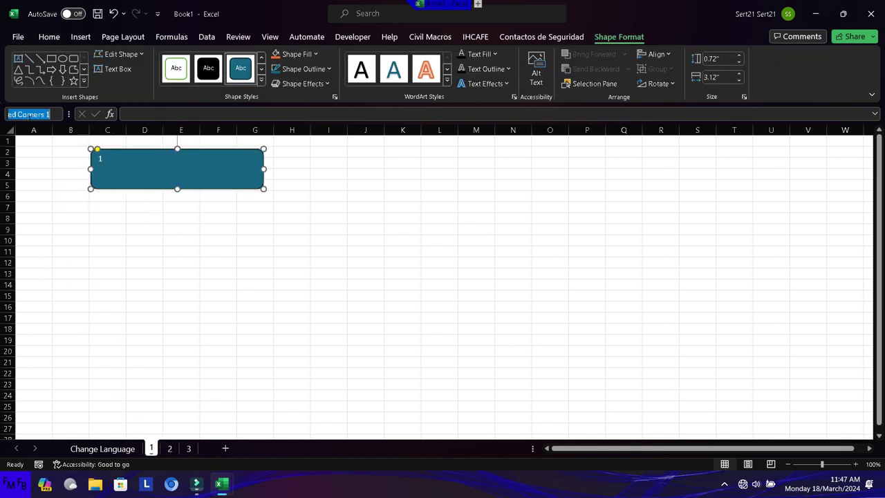
key("Home")
key("ctrl+shift+Right")
key("Delete")
key("Return")
key("alt+Tab")
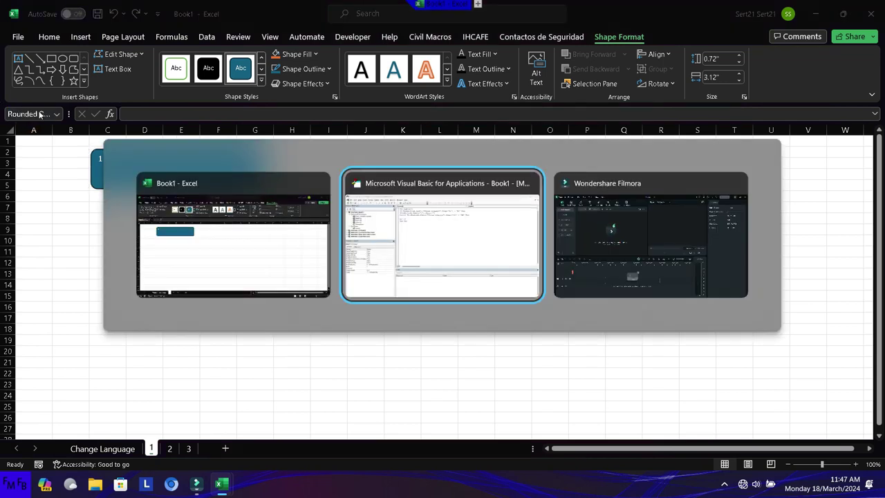
Set Shapes("Rounded Corners 1") text to "1. Prueba" and duplicate the statement for "2. Prueba"
key("ctrl+v")
type(".textframe.")
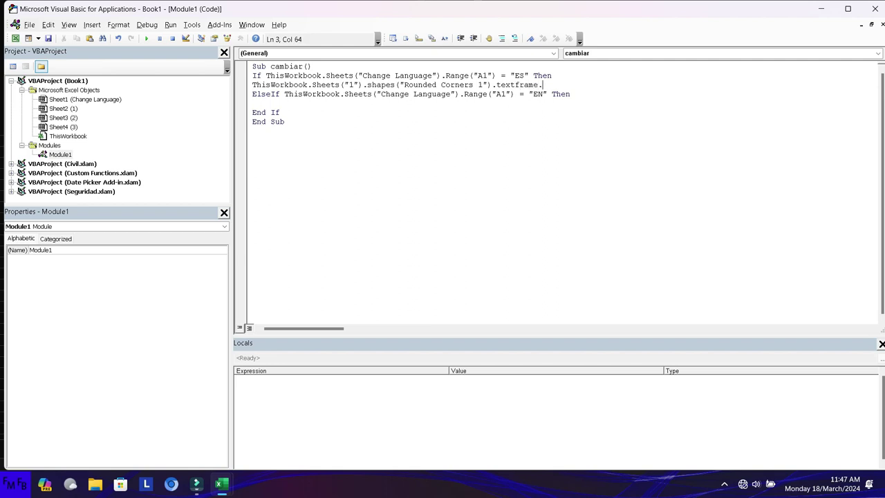
type("character")
type("s")
type(".text=")
type("\"1. Prue")
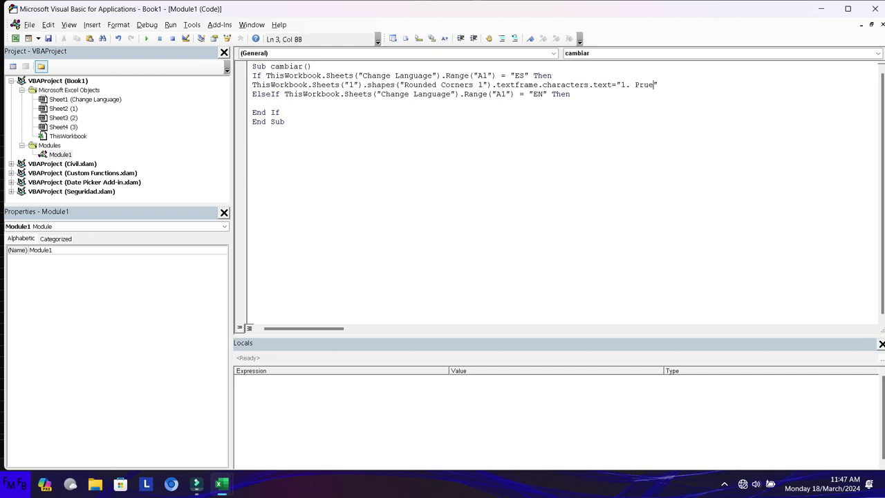
type("ba")
key("Left")
key("Left")
key("Left")
key("Left")
key("Left")
key("shift+Home")
key("ctrl+c")
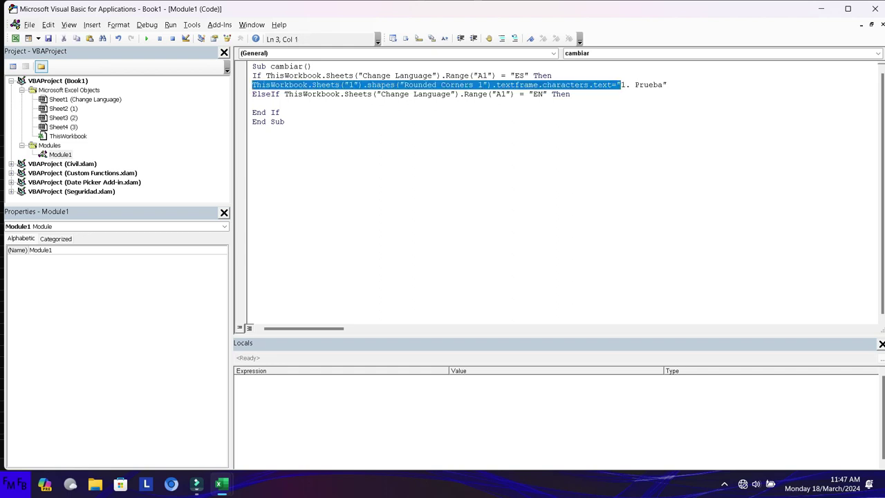
key("End")
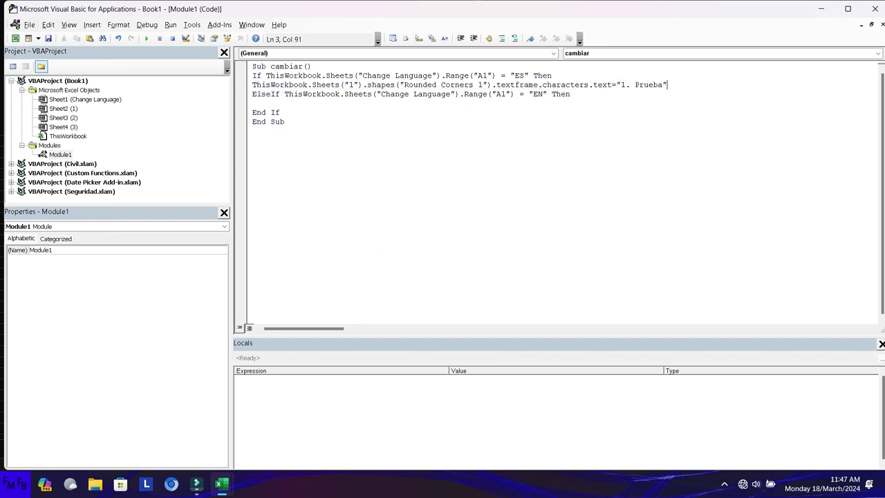
key("Return")
key("ctrl+v")
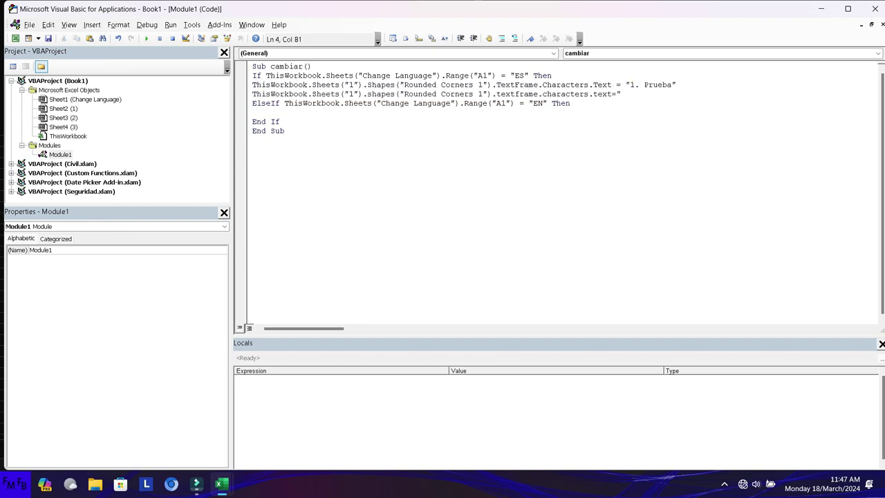
type(". ")
type("Prueba")
type("\"")
key("ctrl+Left")
key("ctrl+Left")
key("ctrl+Left")
key("ctrl+Left")
key("ctrl+Left")
key("ctrl+Left")
key("ctrl+Left")
key("ctrl+Left")
key("alt+Tab")
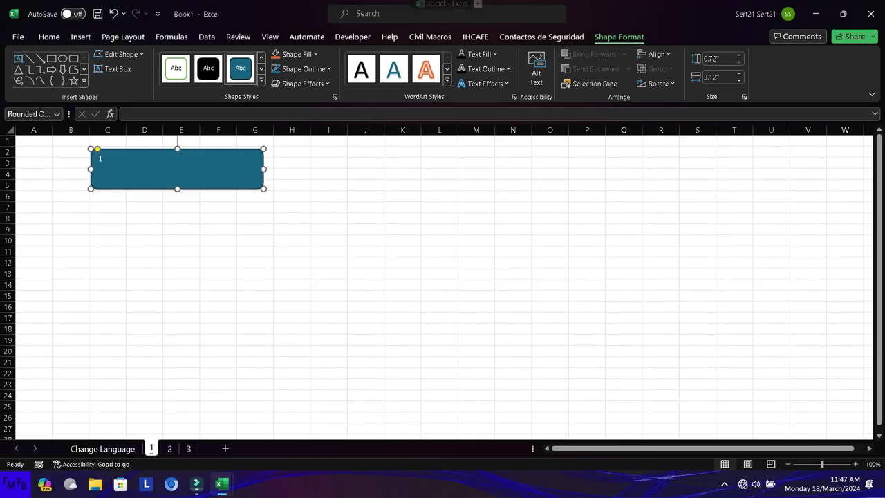
On sheet 2, check in the Name Box that the shape is called Rounded Corners 2
left_click(170, 449)
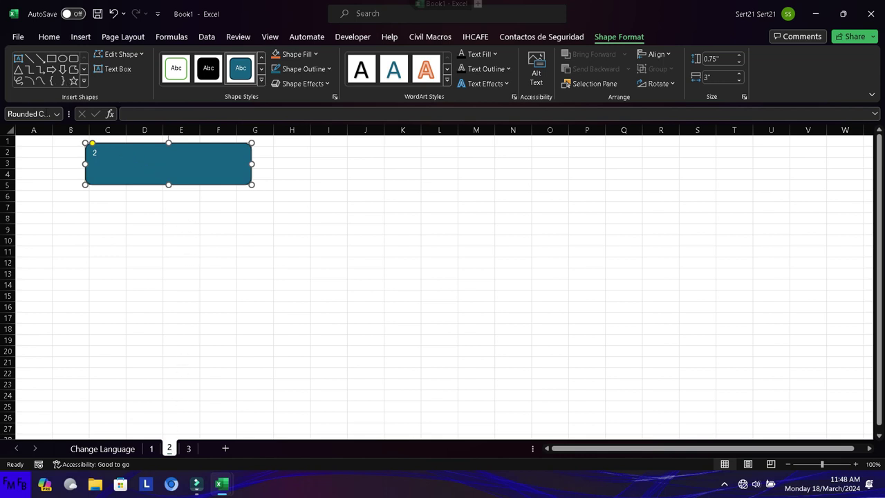
left_click(40, 115)
key("Home")
key("ctrl+shift+Right")
key("ctrl+shift+Right")
key("ctrl+shift+Right")
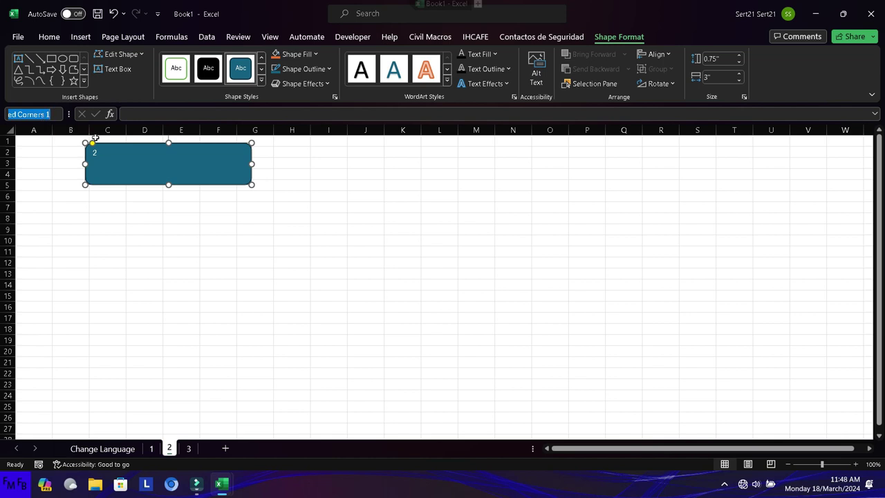
key("End")
key("Return")
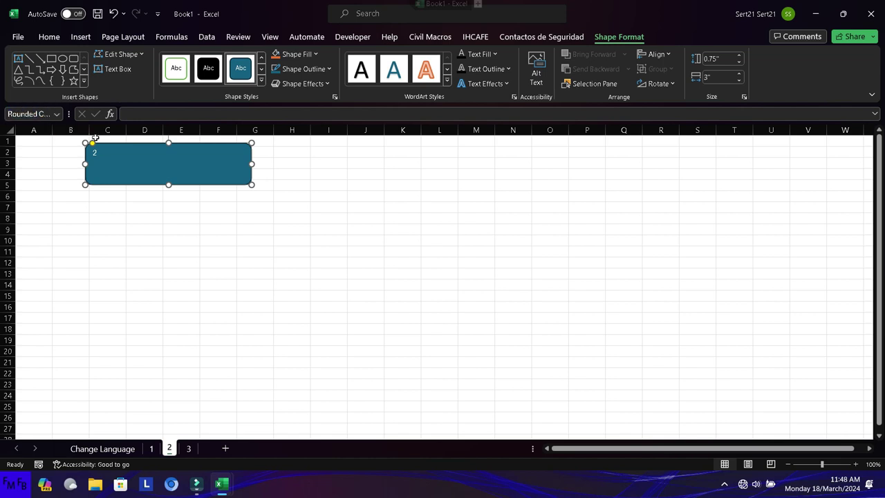
left_click(54, 117)
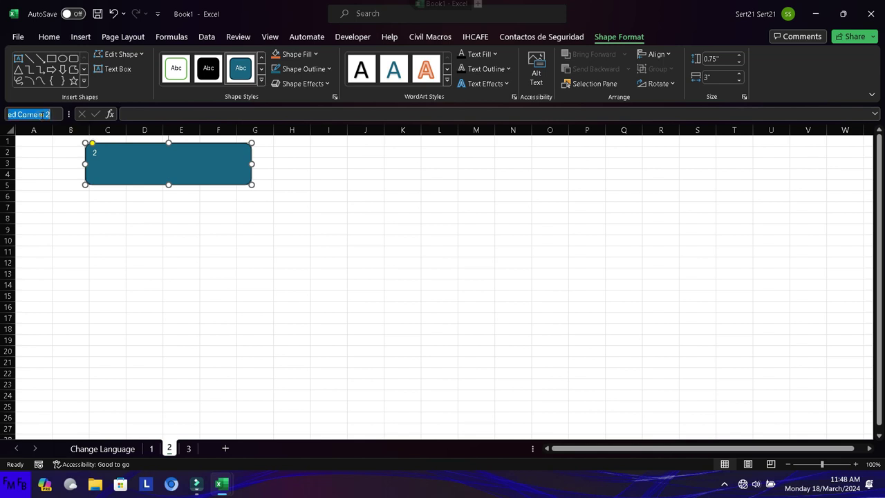
In the code editor, change line 4 to target Sheets("2") and Rounded Corners 2
key("alt+F11")
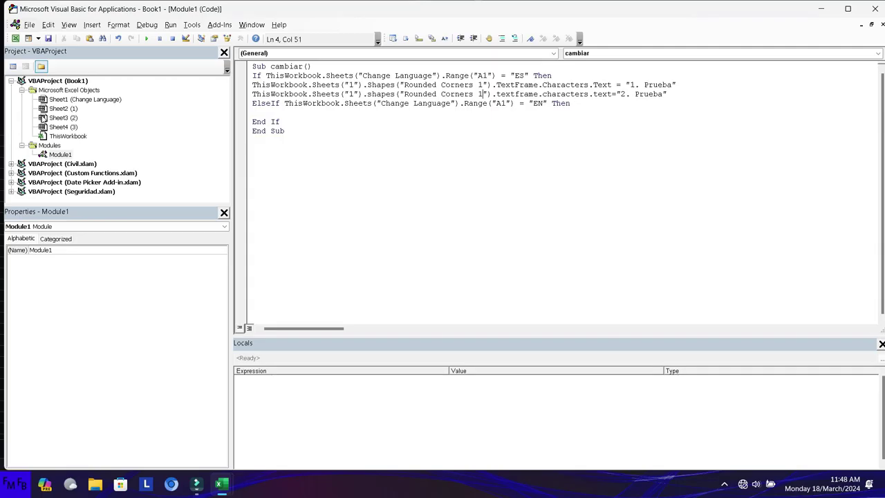
left_click(484, 94)
key("BackSpace")
type("2")
key("ctrl+Left")
key("ctrl+Left")
key("ctrl+Left")
key("ctrl+Left")
key("ctrl+Left")
key("BackSpace")
type("2")
Duplicate line 4 onto a new line 5
key("End")
key("shift+Home")
key("ctrl+c")
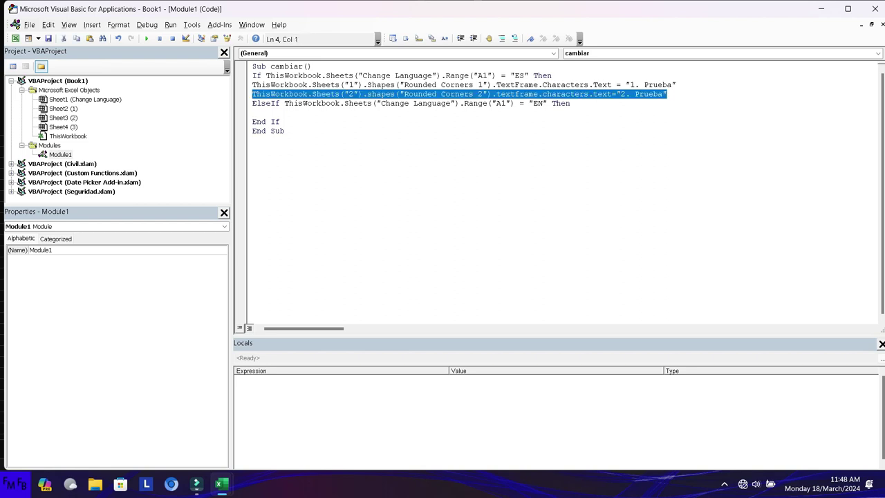
key("End")
key("Return")
key("ctrl+v")
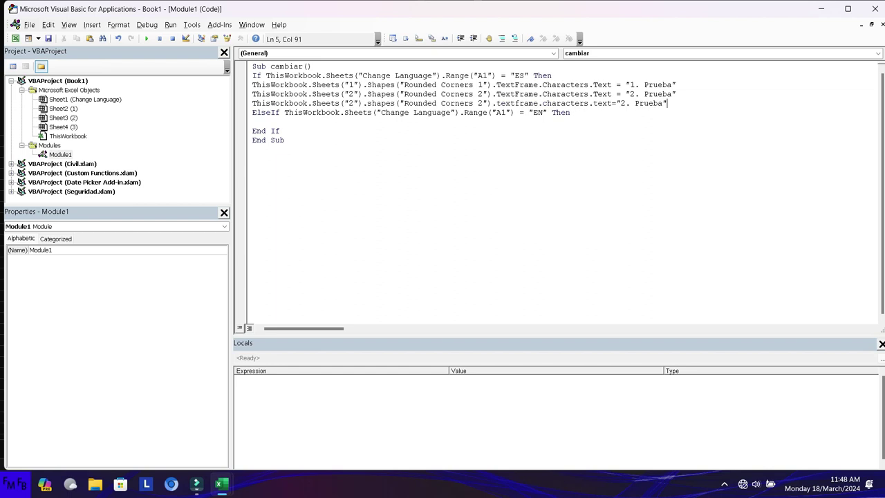
Edit line 5 to write "3. Prueba" into Sheets("3") Rounded Corners 3
left_click(648, 103)
left_click(626, 103)
key("BackSpace")
type("3")
left_click(561, 103)
key("BackSpace")
type("3")
left_click(404, 103)
key("BackSpace")
type("3")
key("alt+F11")
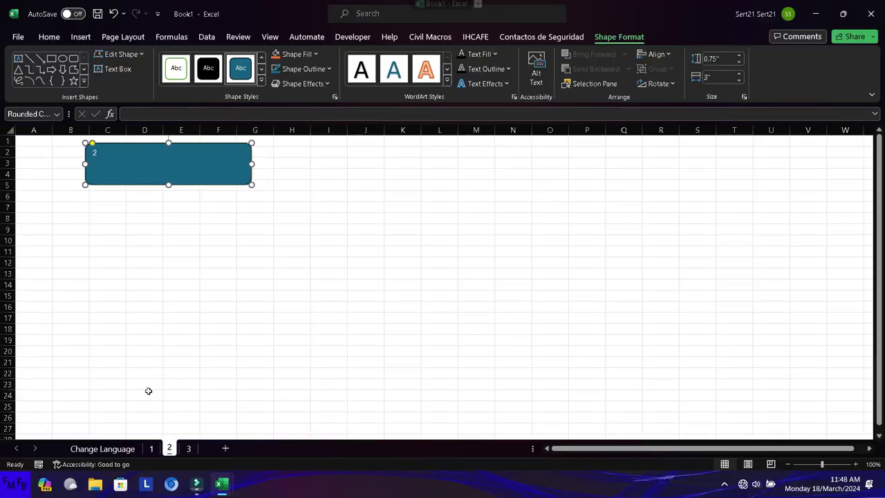
Rename sheet 3's shape to Rounded Corners 3 in the Name Box
left_click(188, 448)
left_click(34, 115)
key("BackSpace")
type("3")
key("Return")
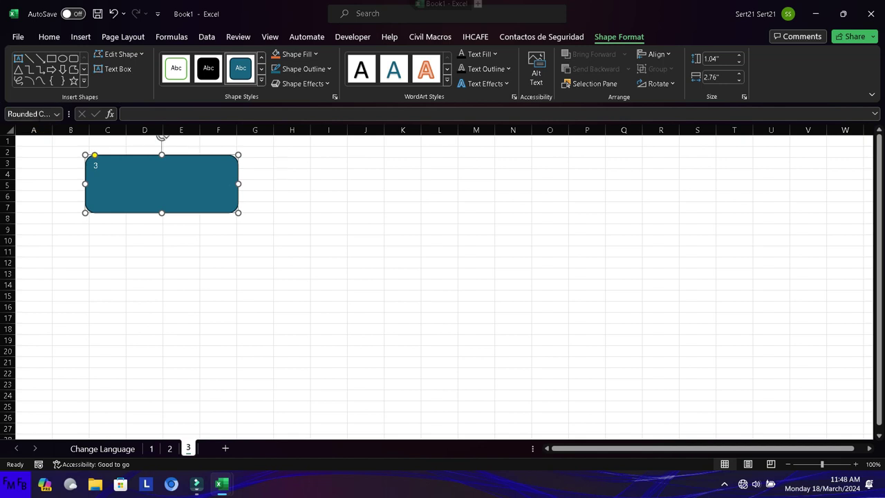
Copy the three shape lines 3–5 into the EN branch under ElseIf
key("alt+F11")
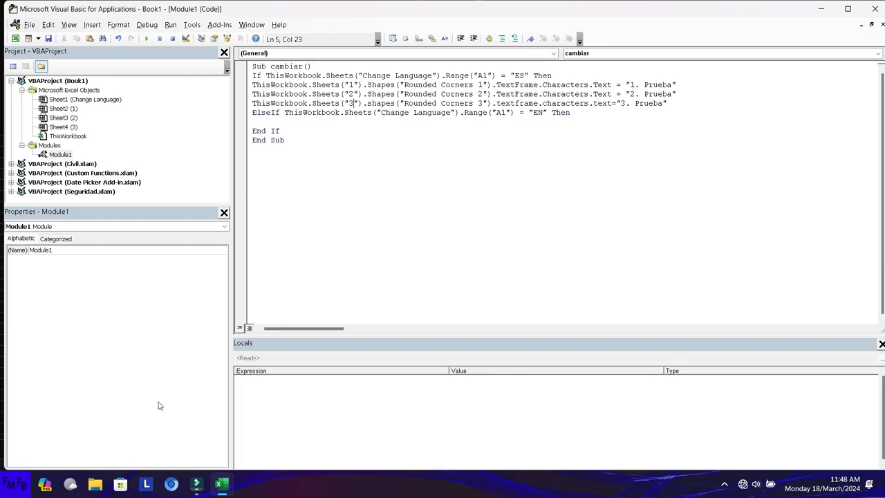
key("Up")
key("End")
key("shift+Home")
key("shift+Up")
key("shift+Up")
key("ctrl+c")
key("Down")
key("Down")
key("Down")
key("ctrl+v")
Replace Prueba with Trial, trial and Trial in the three pasted EN lines
key("Up")
key("Up")
key("Left")
key("ctrl+shift+Left")
type("Trial")
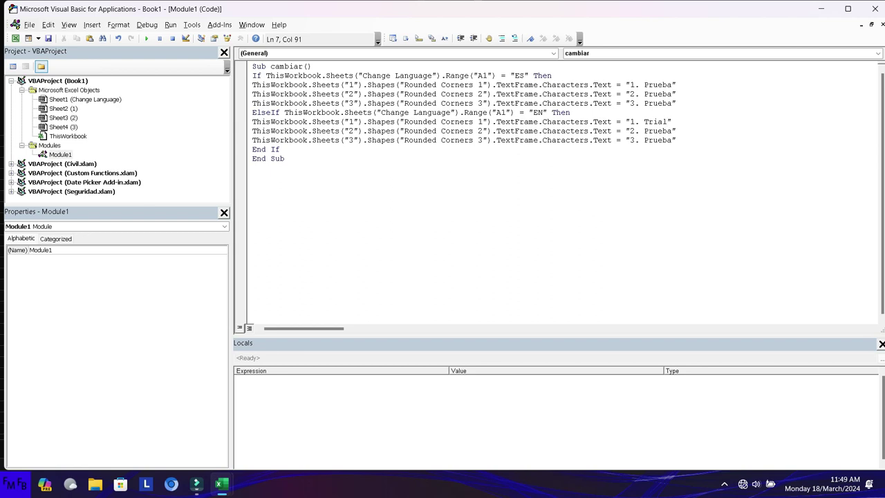
key("ctrl+shift+Left")
type("trial")
key("ctrl+shift+Left")
type("Trial")
key("alt+Tab")
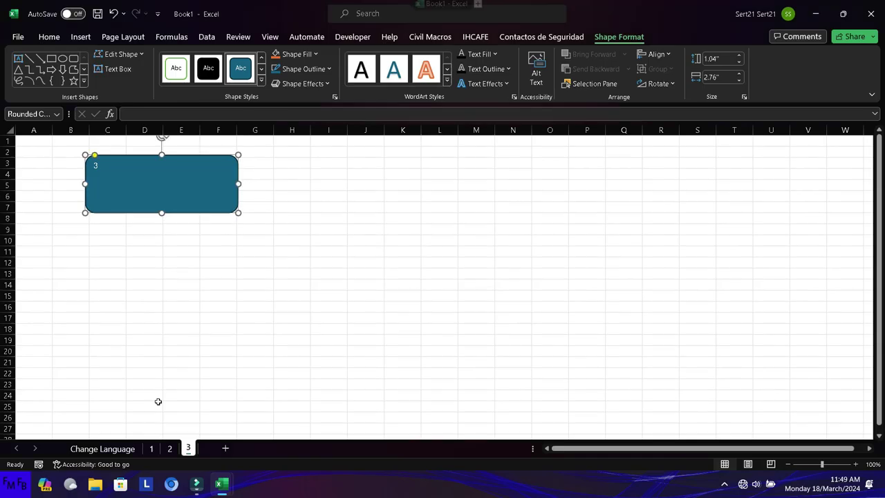
Pick ES in Change Language's A1 dropdown and check the Prueba labels on sheets 1–3
left_click(123, 449)
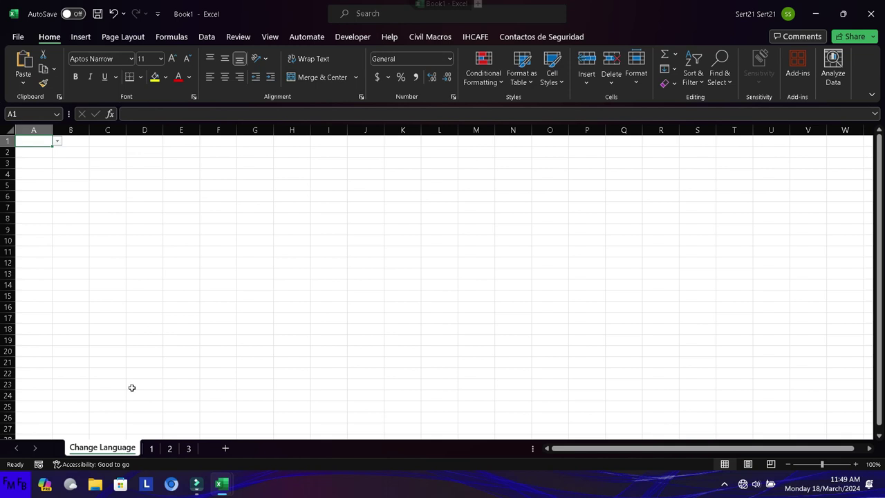
left_click(58, 141)
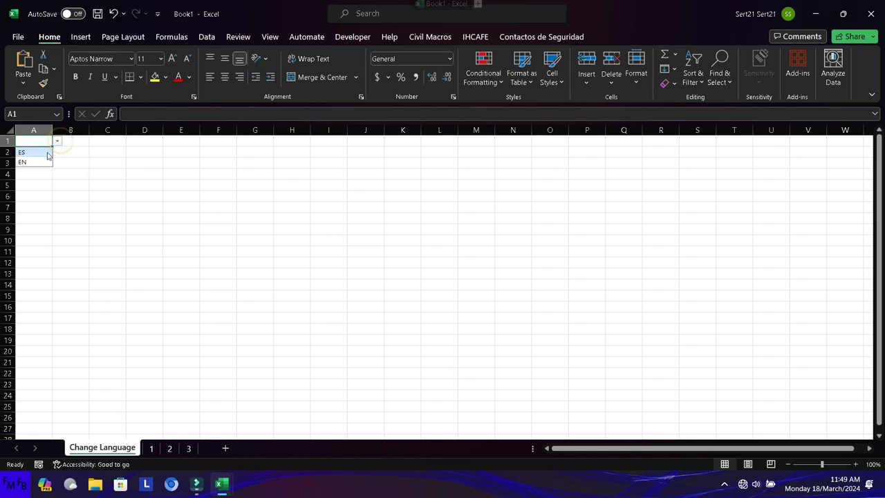
left_click(45, 152)
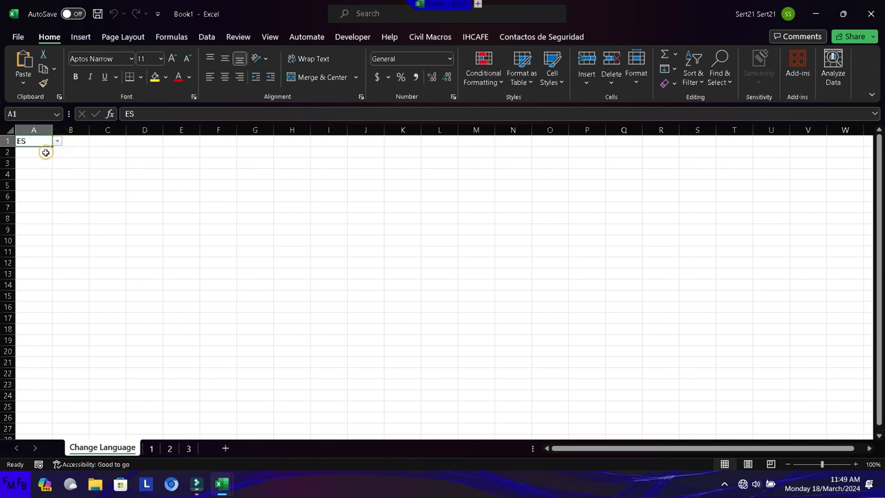
left_click(153, 448)
left_click(169, 448)
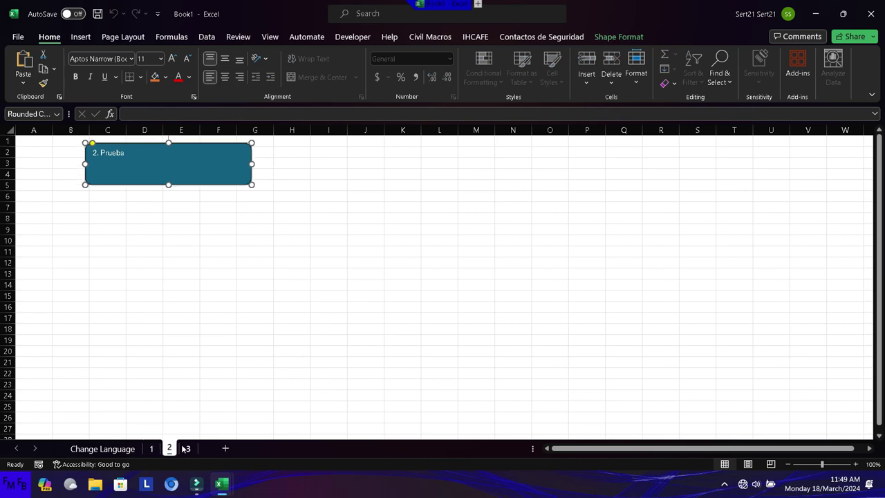
left_click(187, 449)
Pick EN in A1 and confirm sheets 1–3 show Trial labels, sheet 3 reading "3. Trial"
left_click(81, 449)
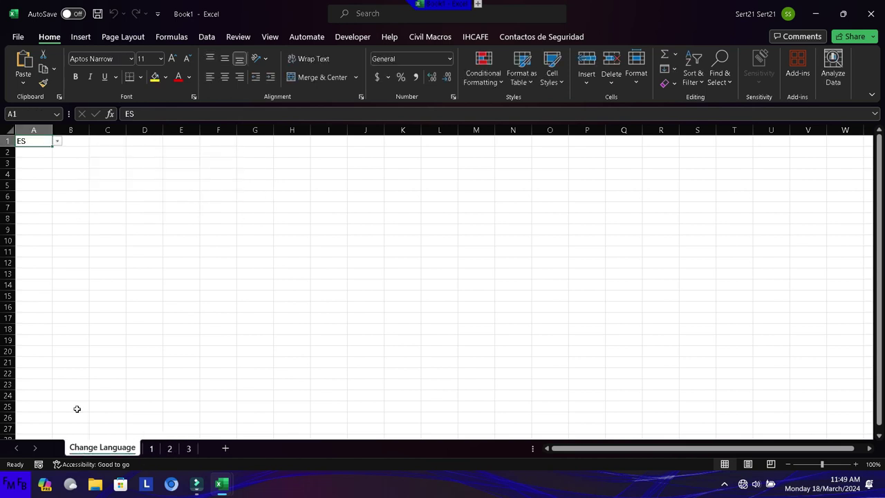
left_click(57, 141)
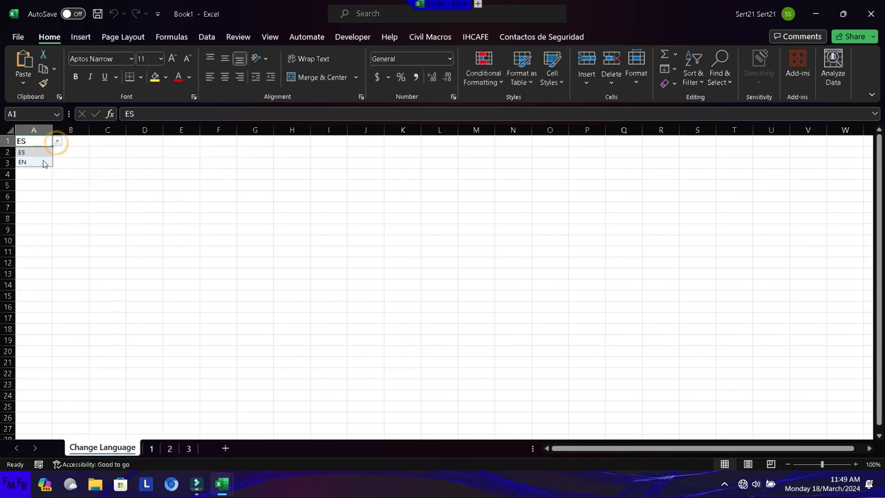
left_click(42, 161)
left_click(152, 449)
left_click(168, 449)
left_click(188, 449)
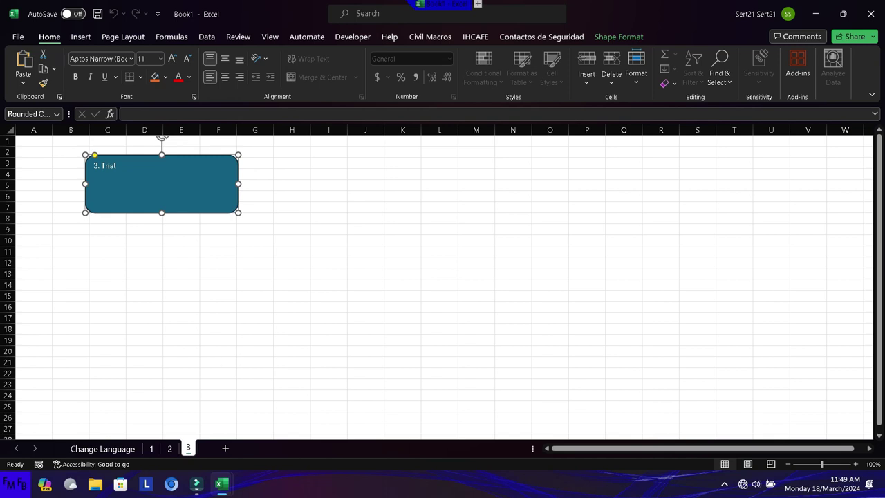
left_click(724, 483)
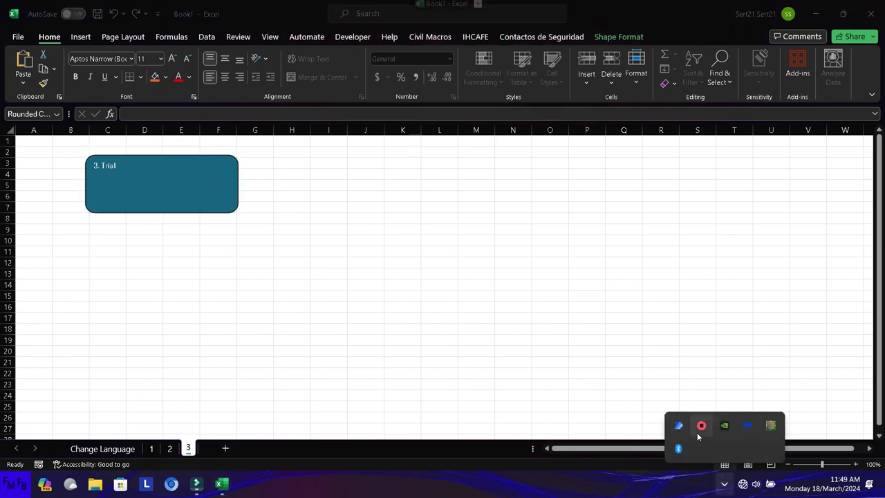